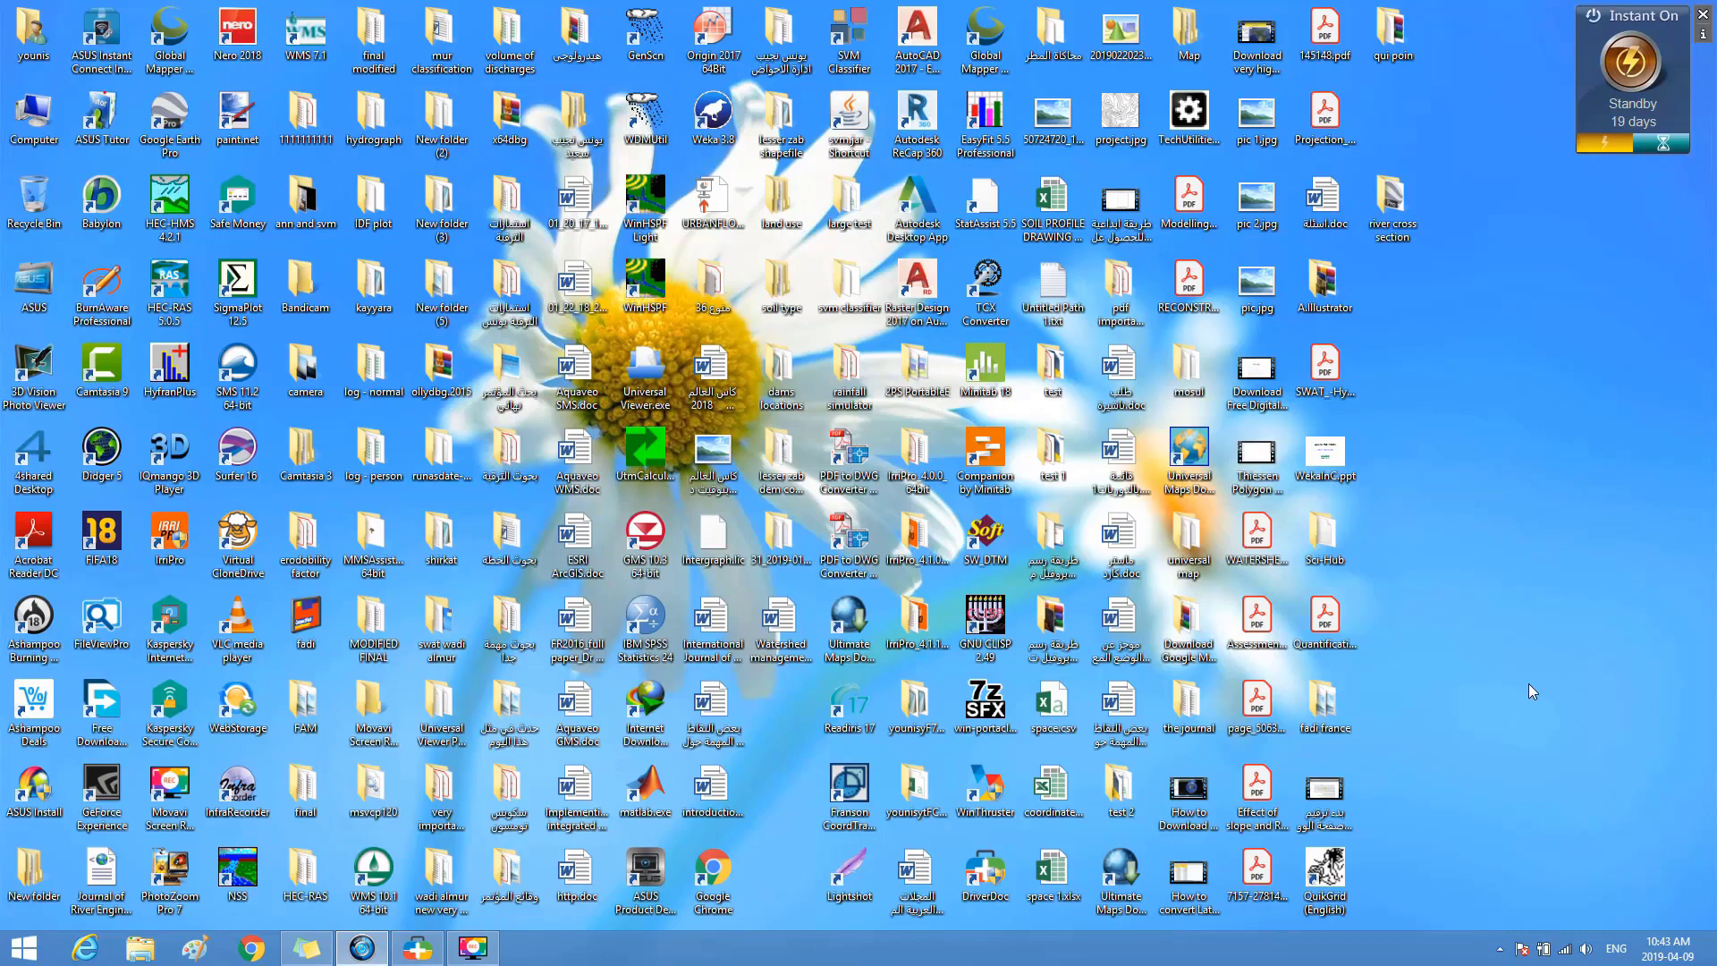
# - Open the river cross section folder, select 2 profile.png, then close the folder window
pyautogui.doubleClick(1381, 215)
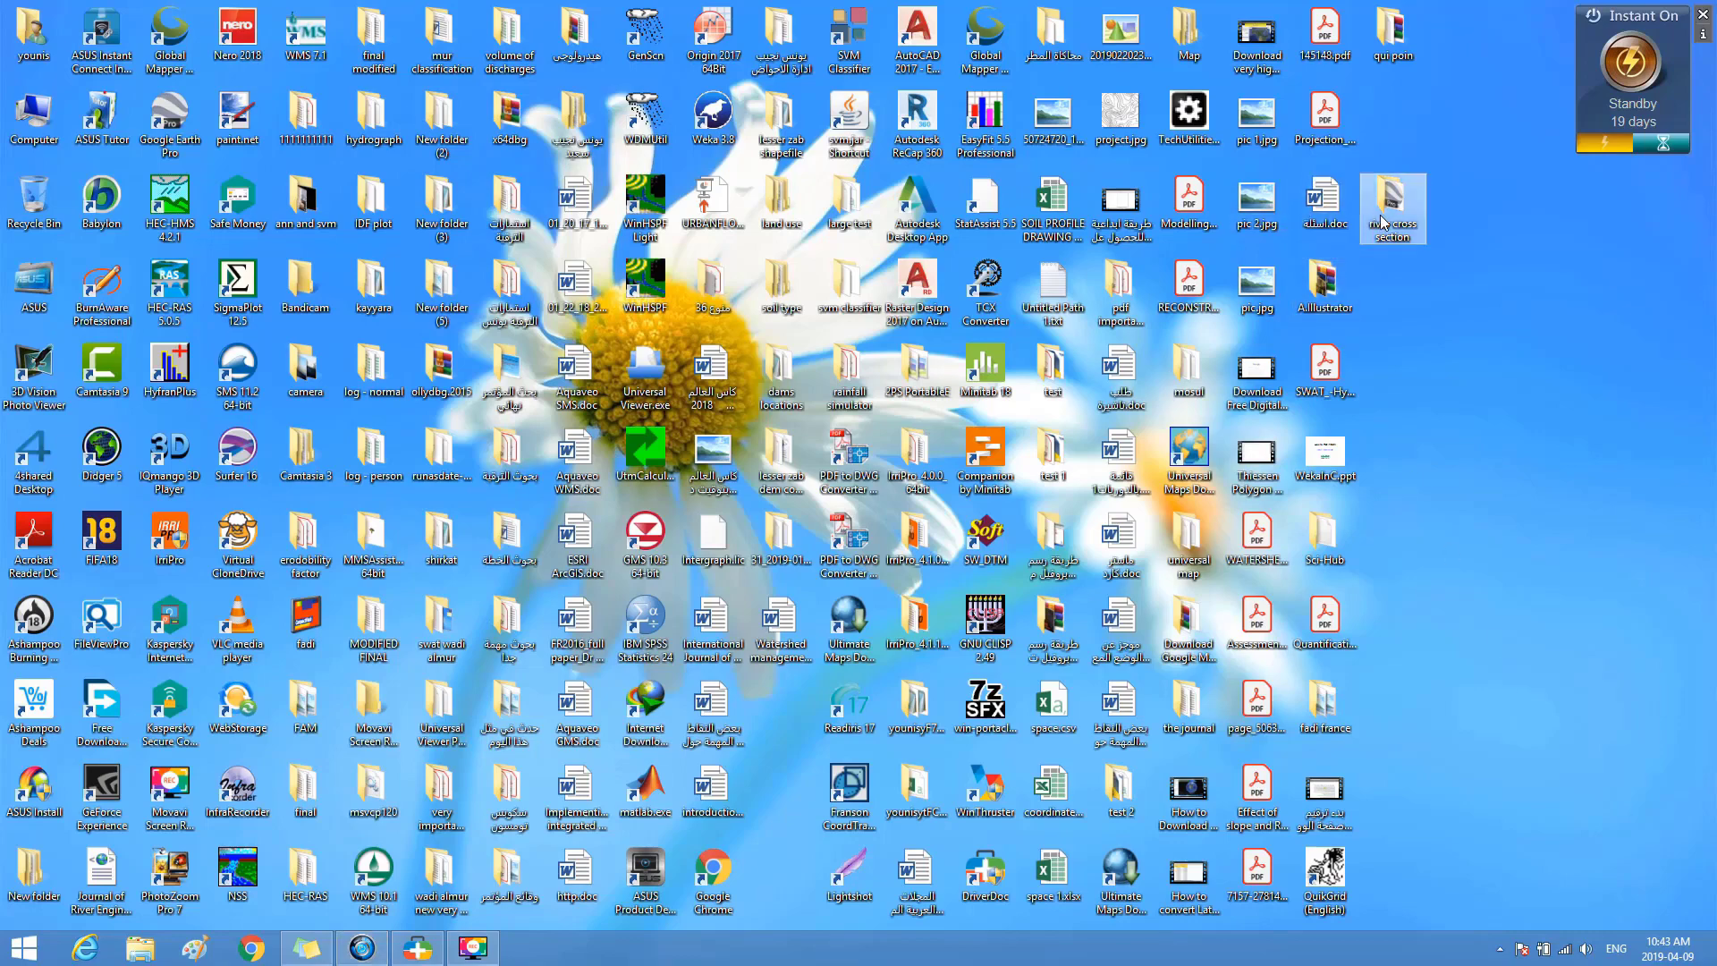
pyautogui.click(196, 223)
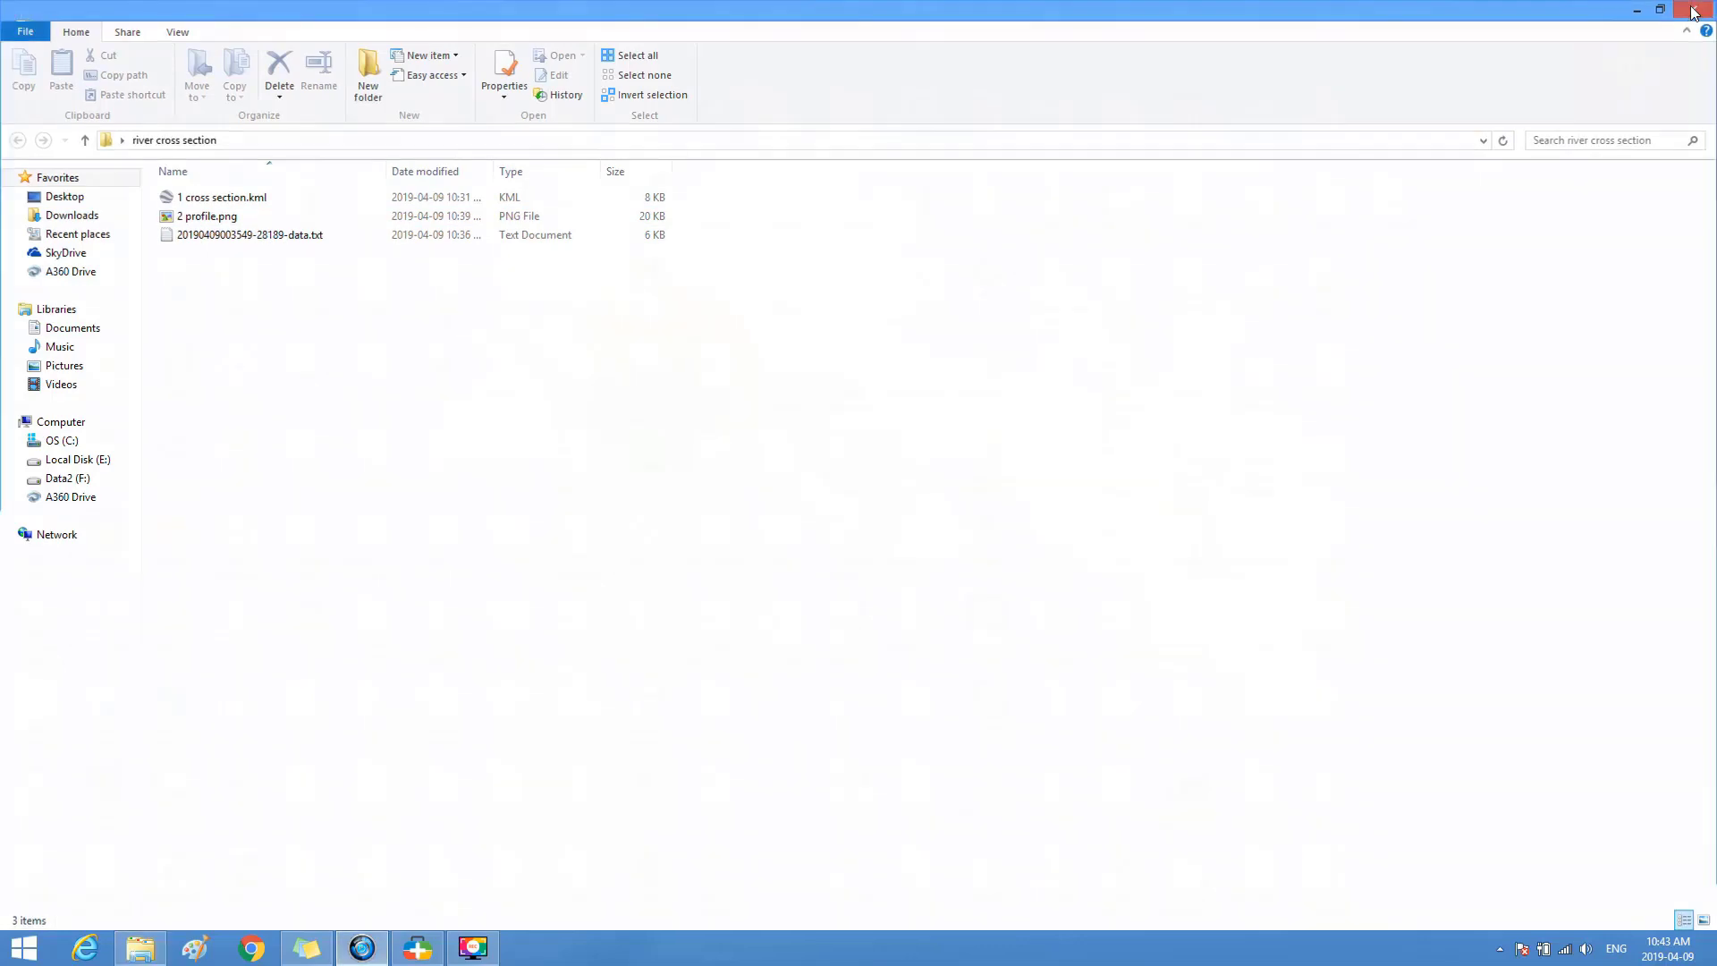
pyautogui.click(1694, 11)
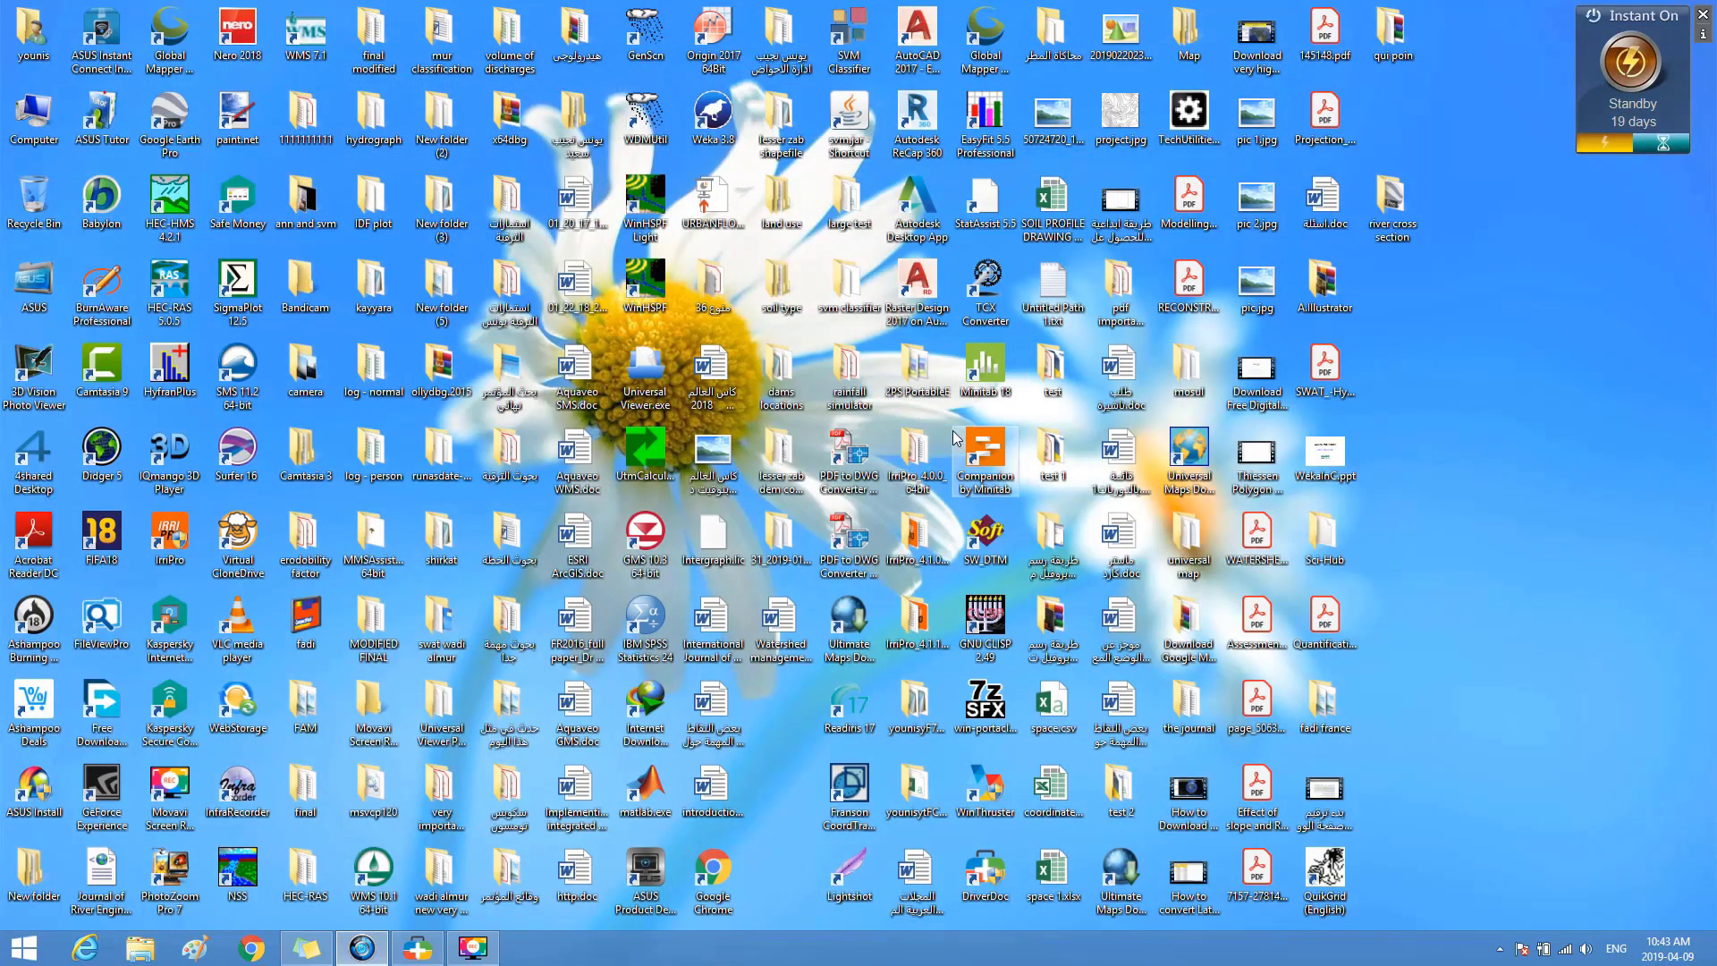
# - Launch PSCS6.exe from the 2PS PortableE folder in en_US language
pyautogui.click(913, 370)
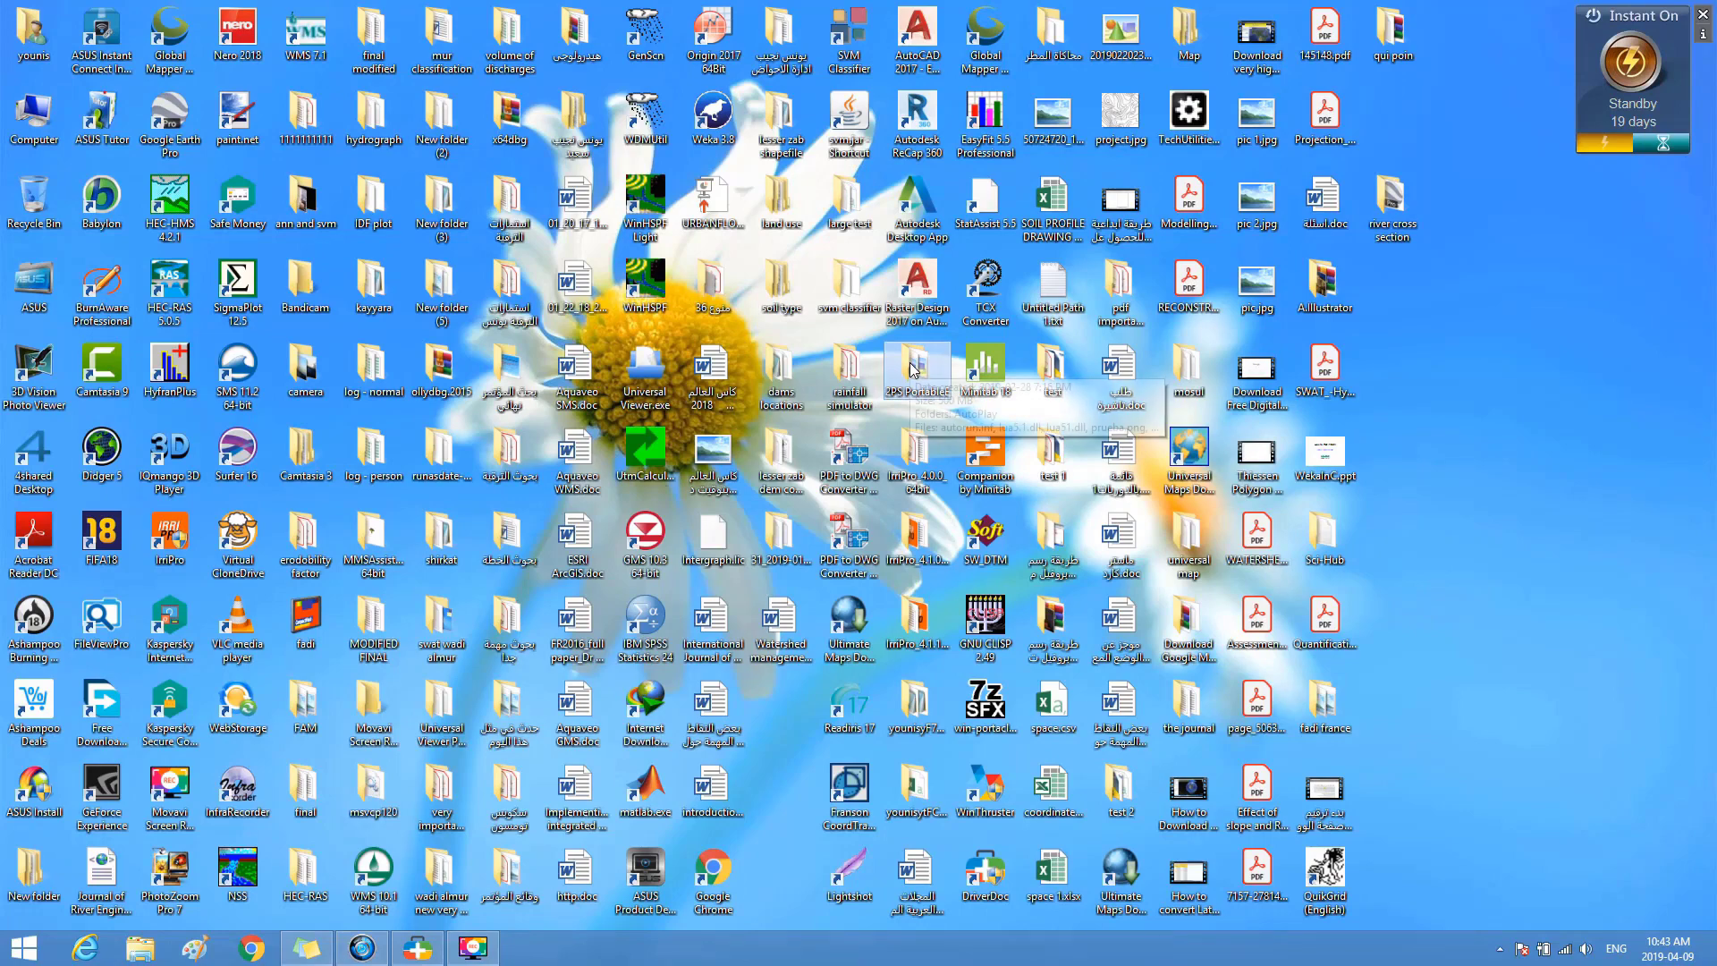
pyautogui.doubleClick(913, 369)
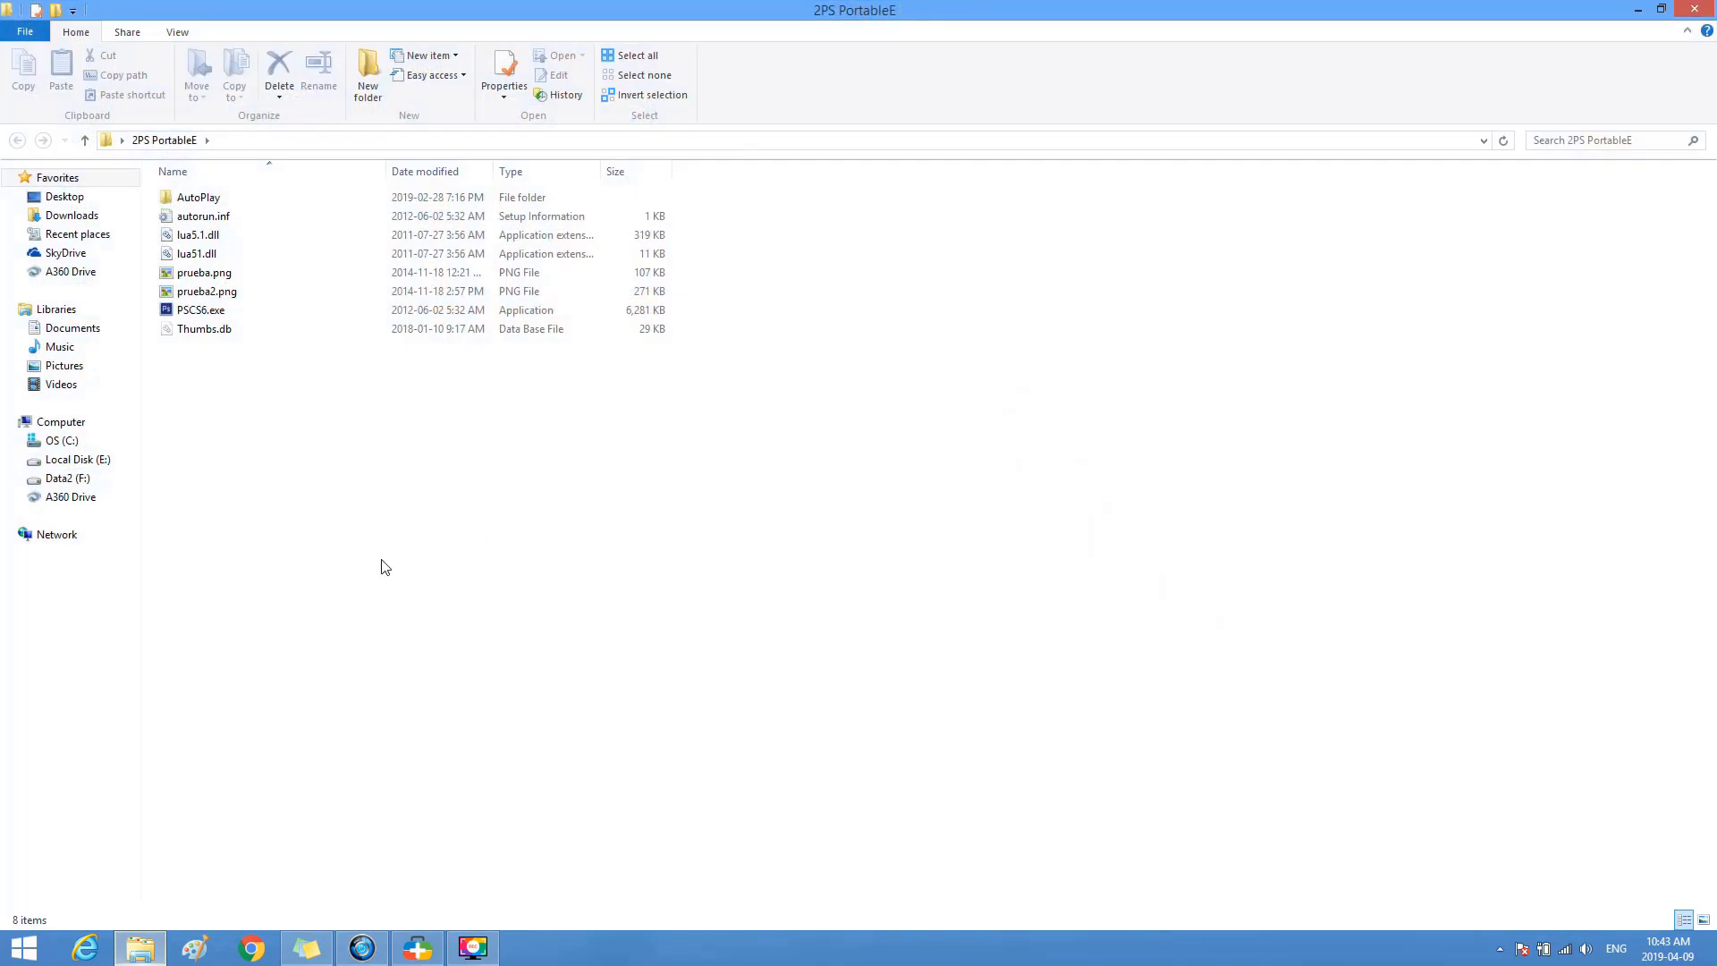
pyautogui.doubleClick(208, 313)
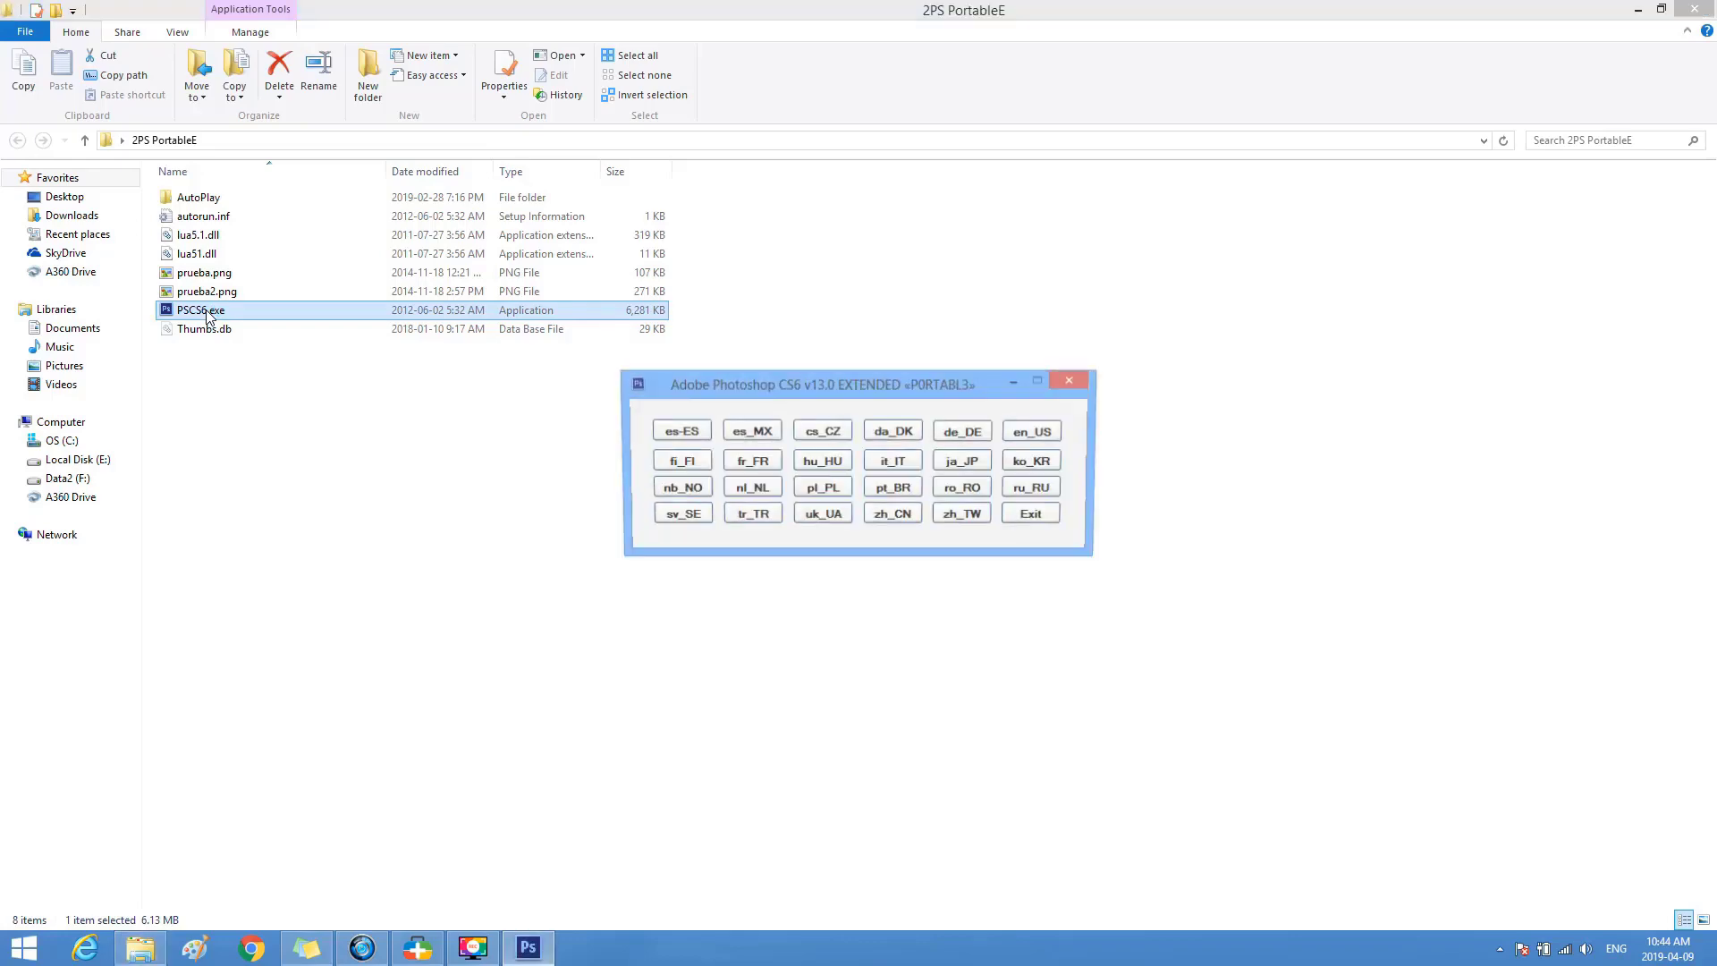
pyautogui.click(1034, 434)
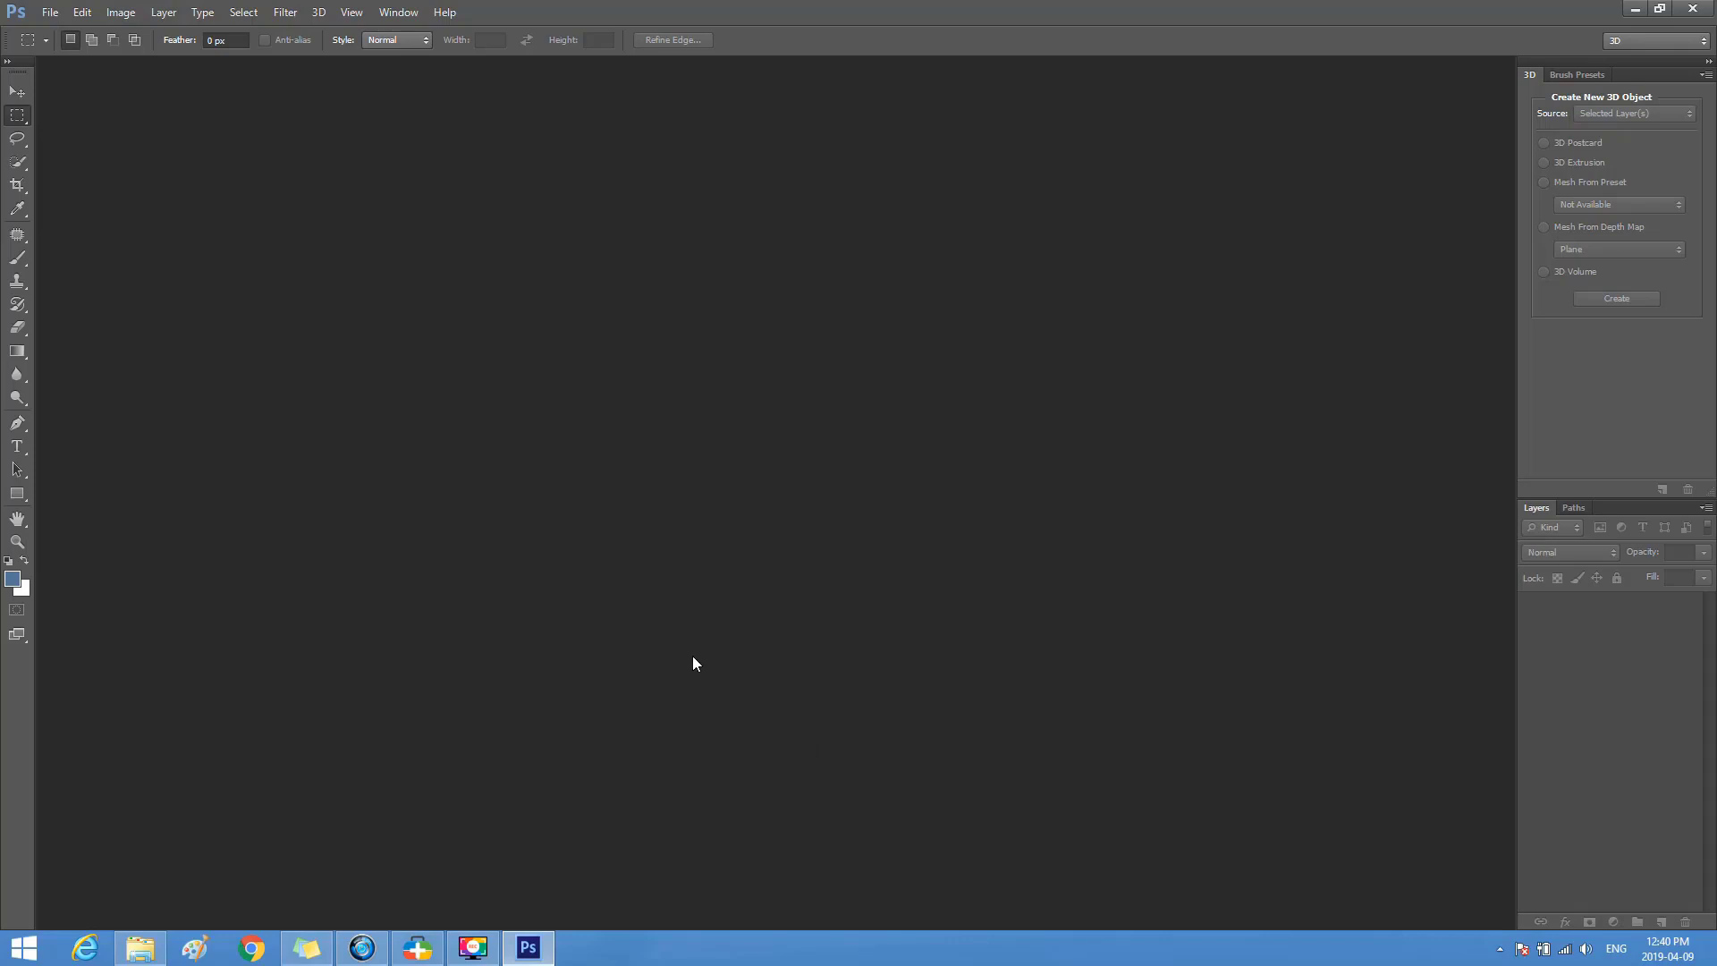
# - Show the Actions and History panels with Alt+F9
pyautogui.hotkey('alt', 'F9')
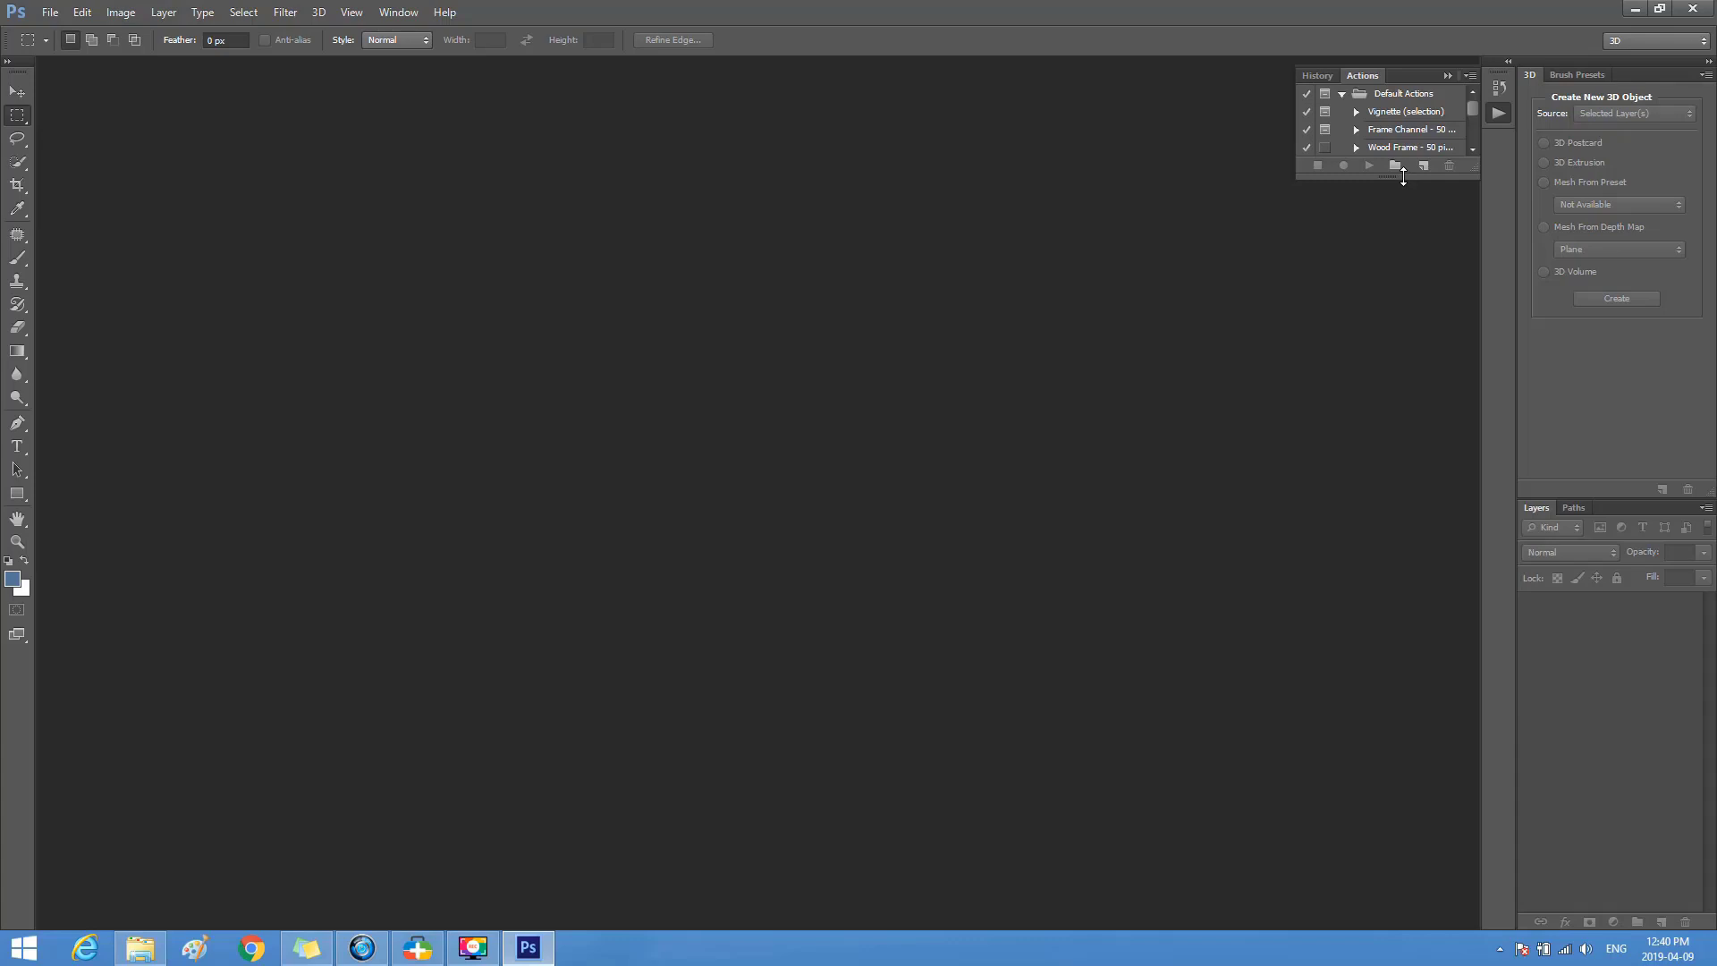
pyautogui.click(473, 950)
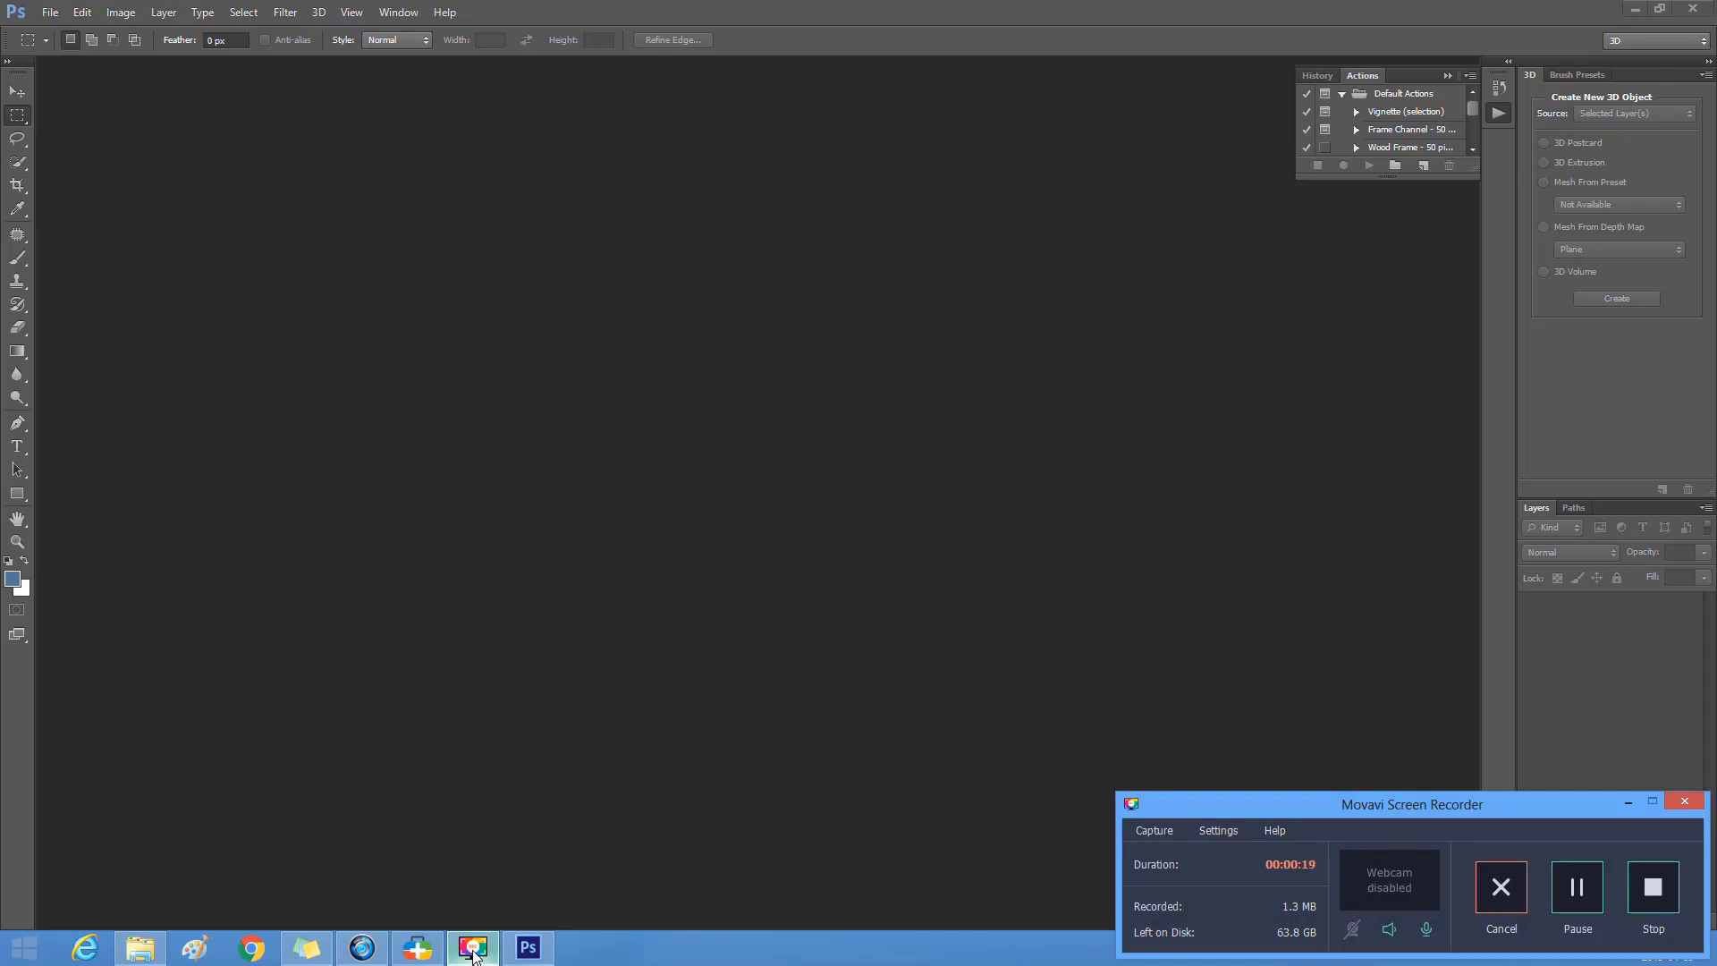
pyautogui.click(473, 949)
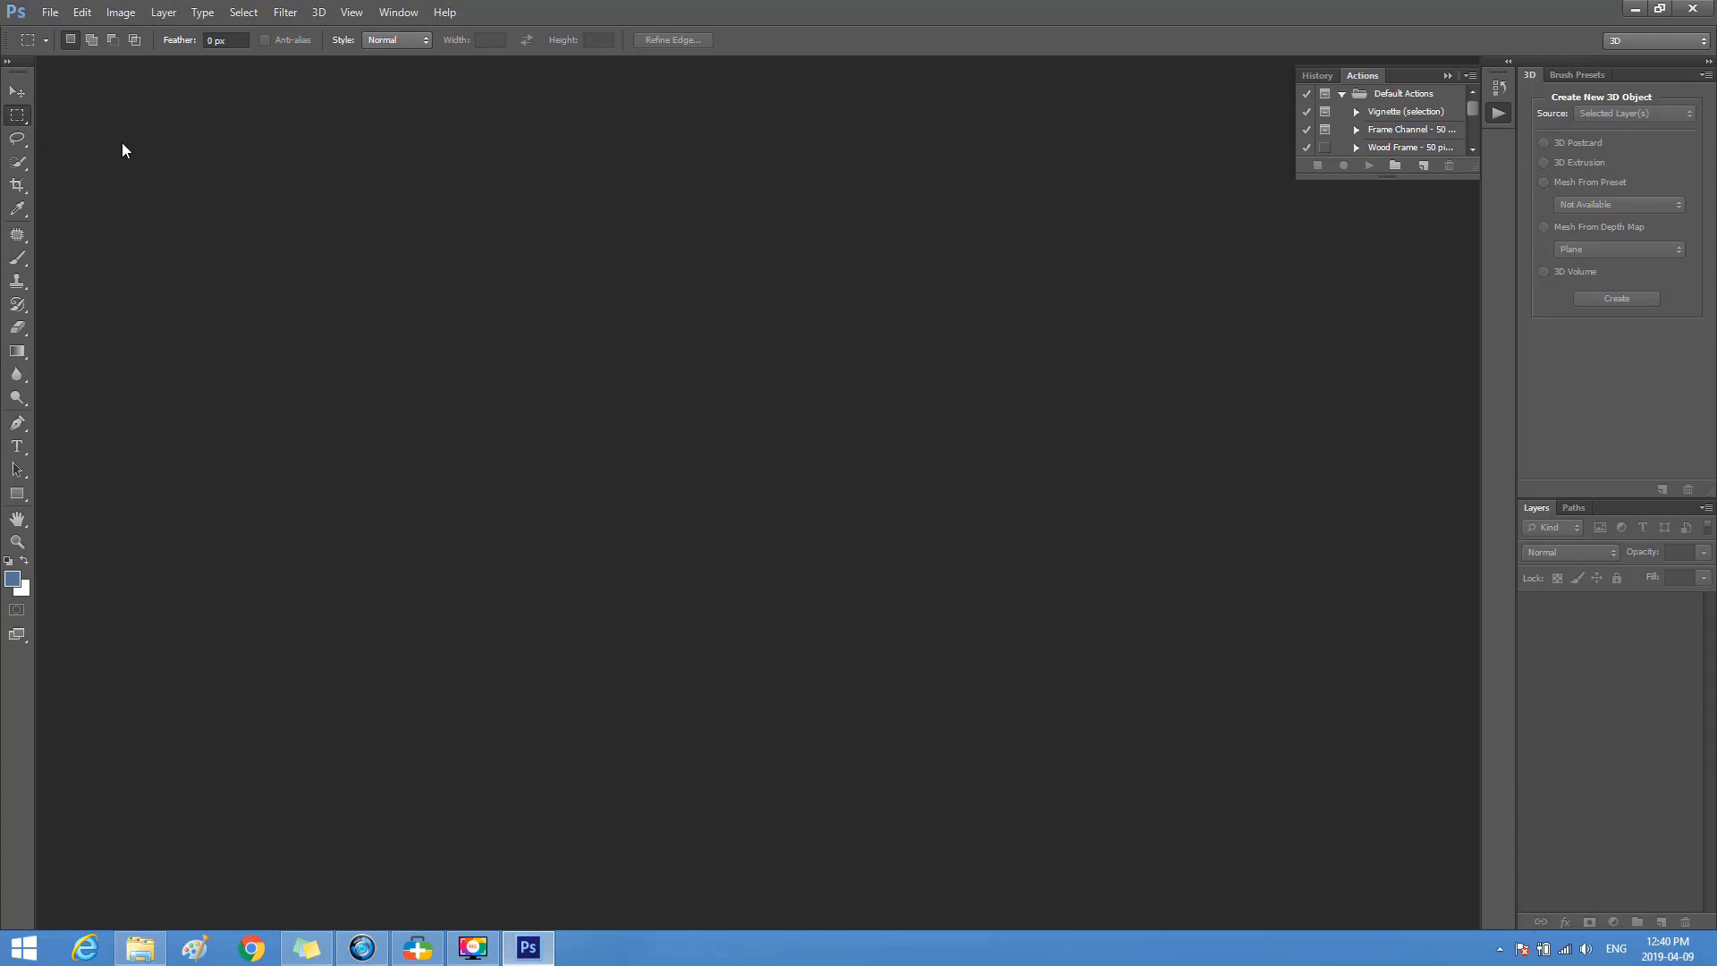
# - Open 2 profile.png from the river cross section folder via File > Open
pyautogui.click(49, 12)
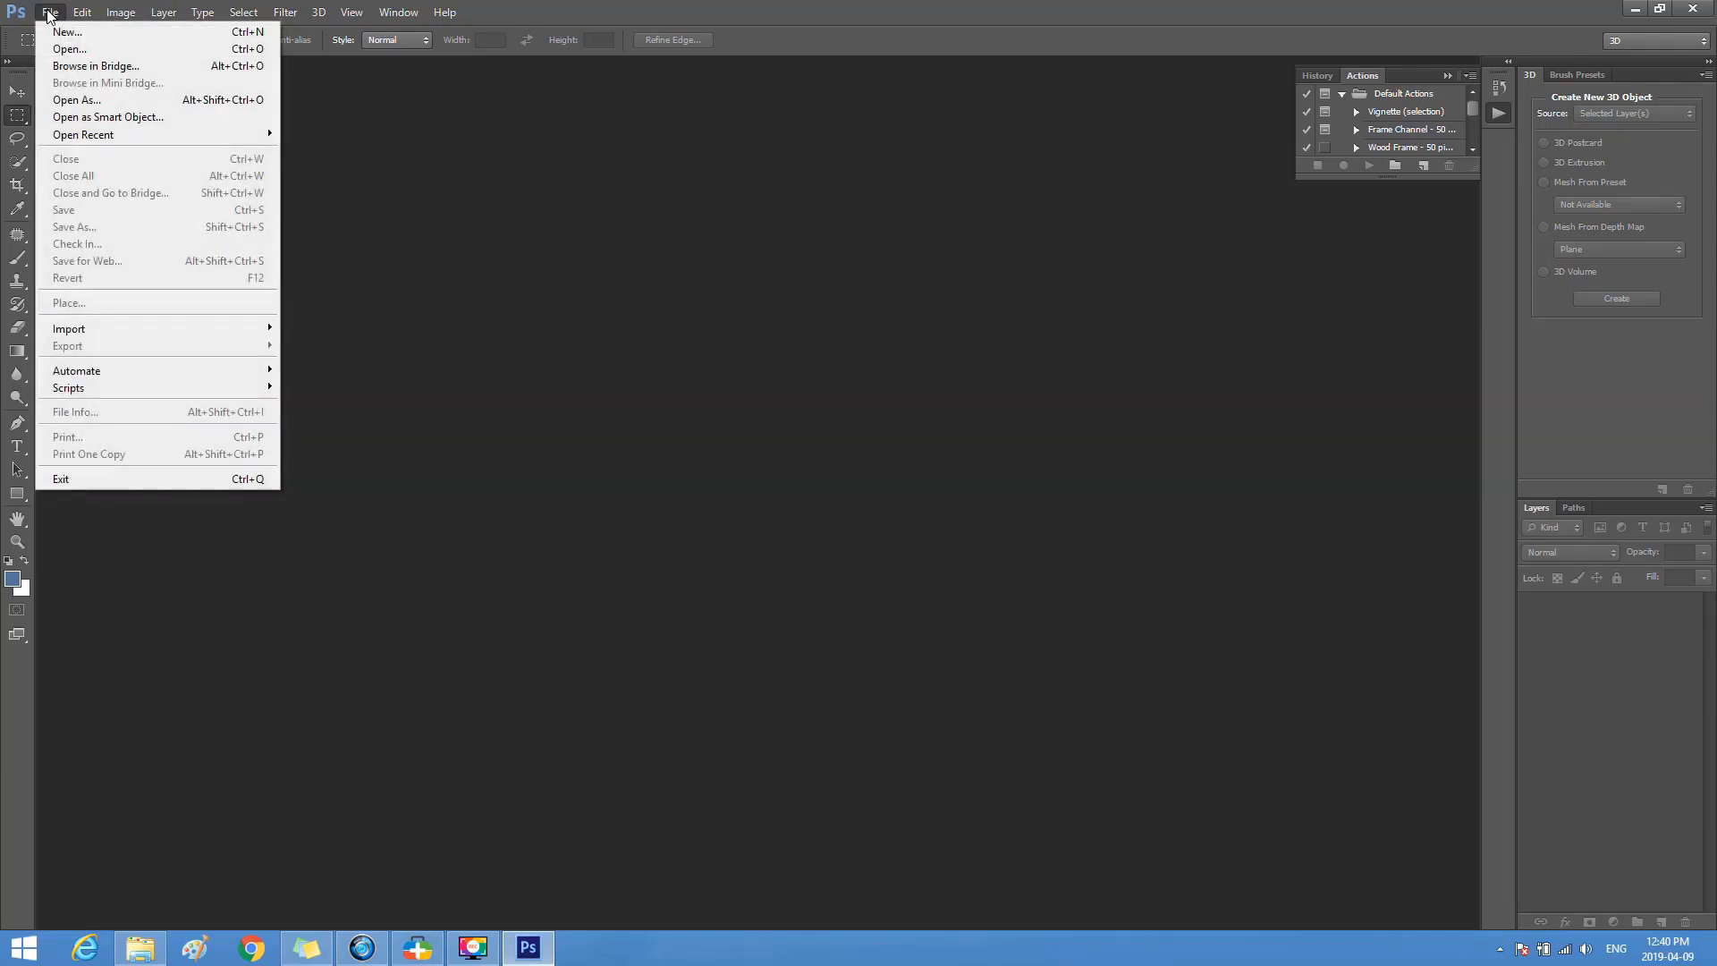
pyautogui.click(64, 50)
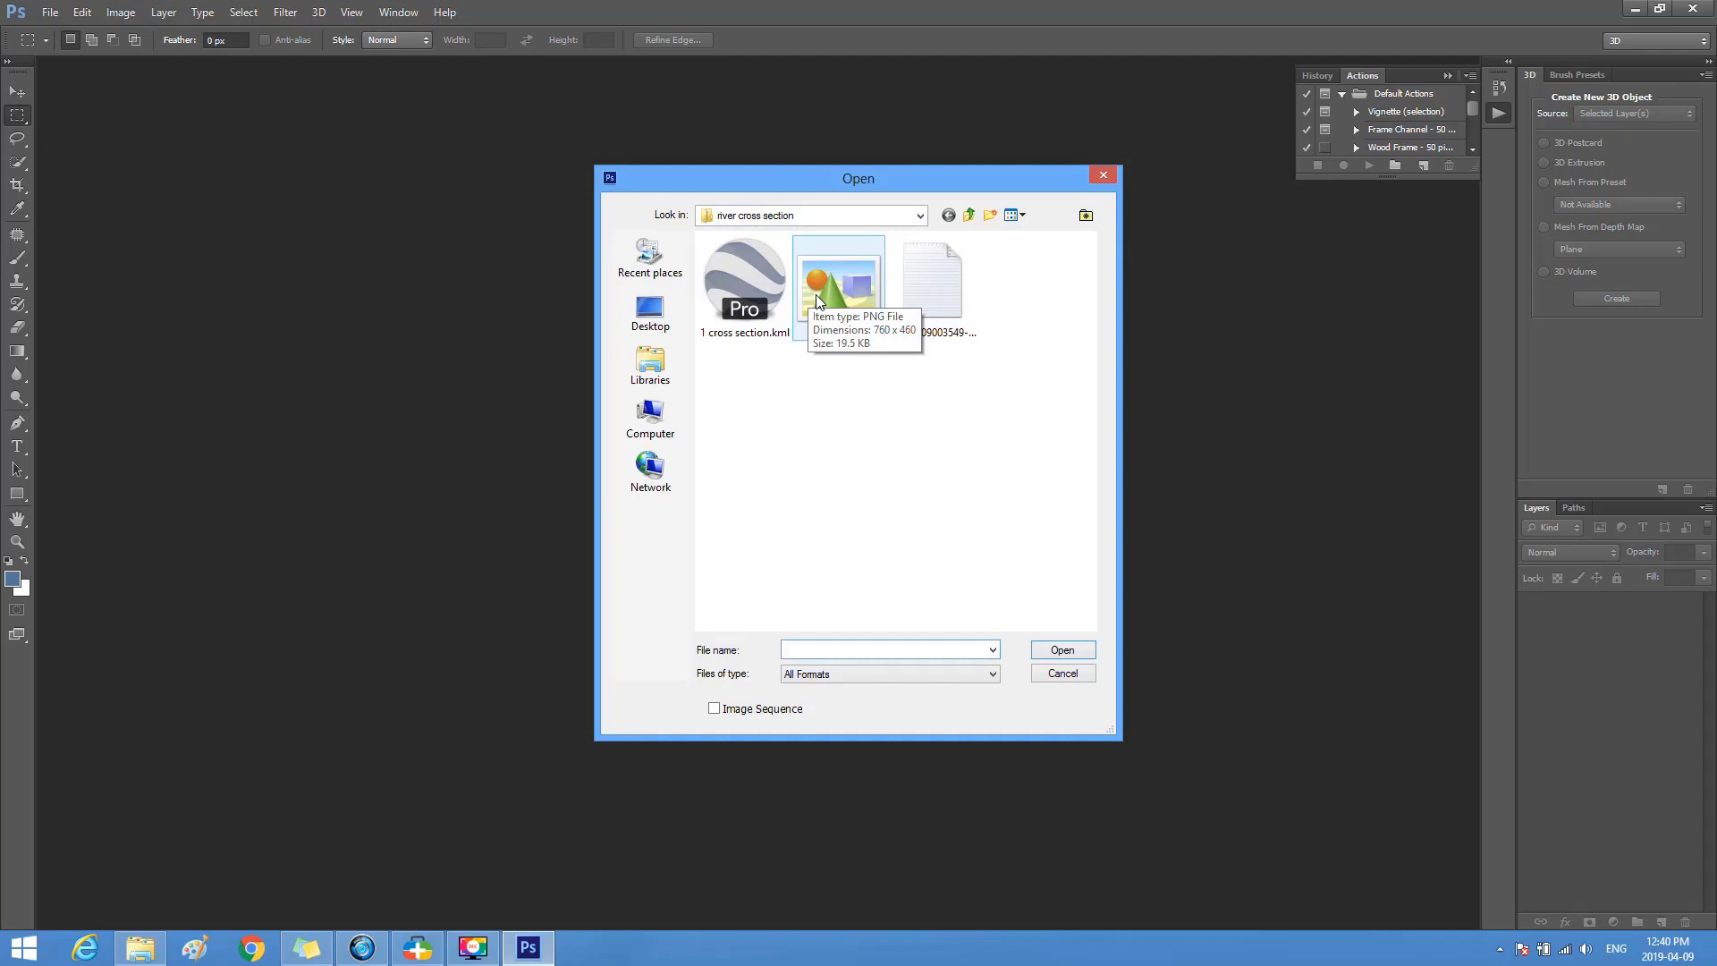
pyautogui.click(816, 293)
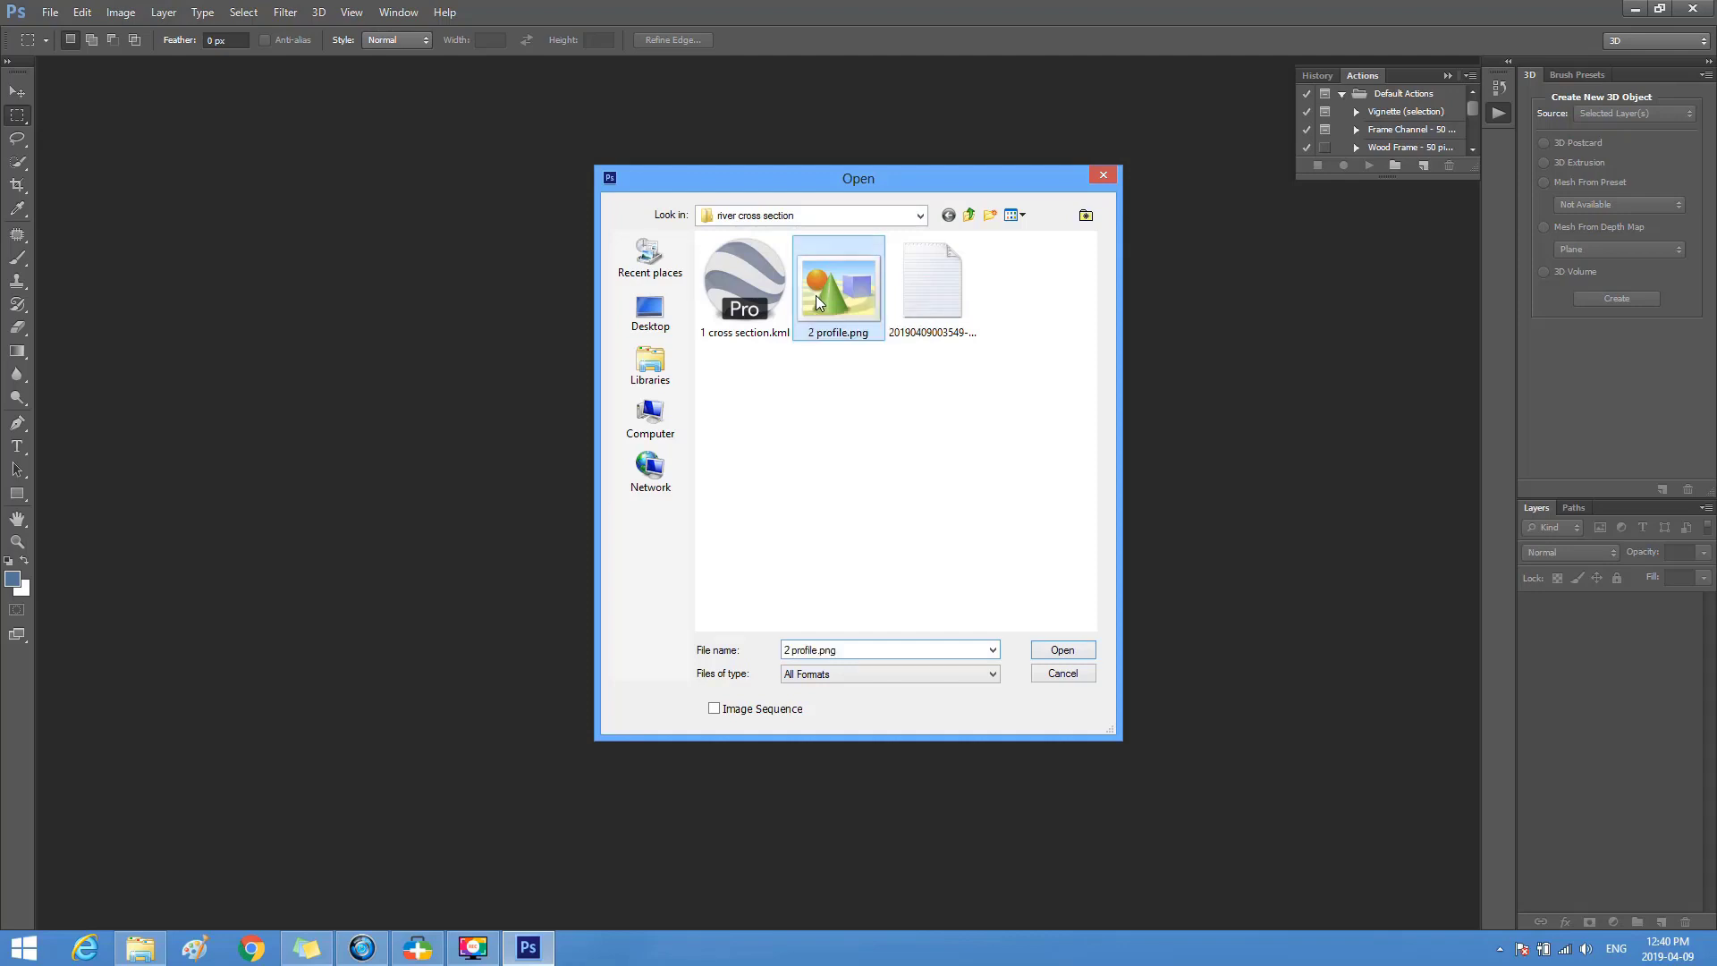
pyautogui.click(1061, 652)
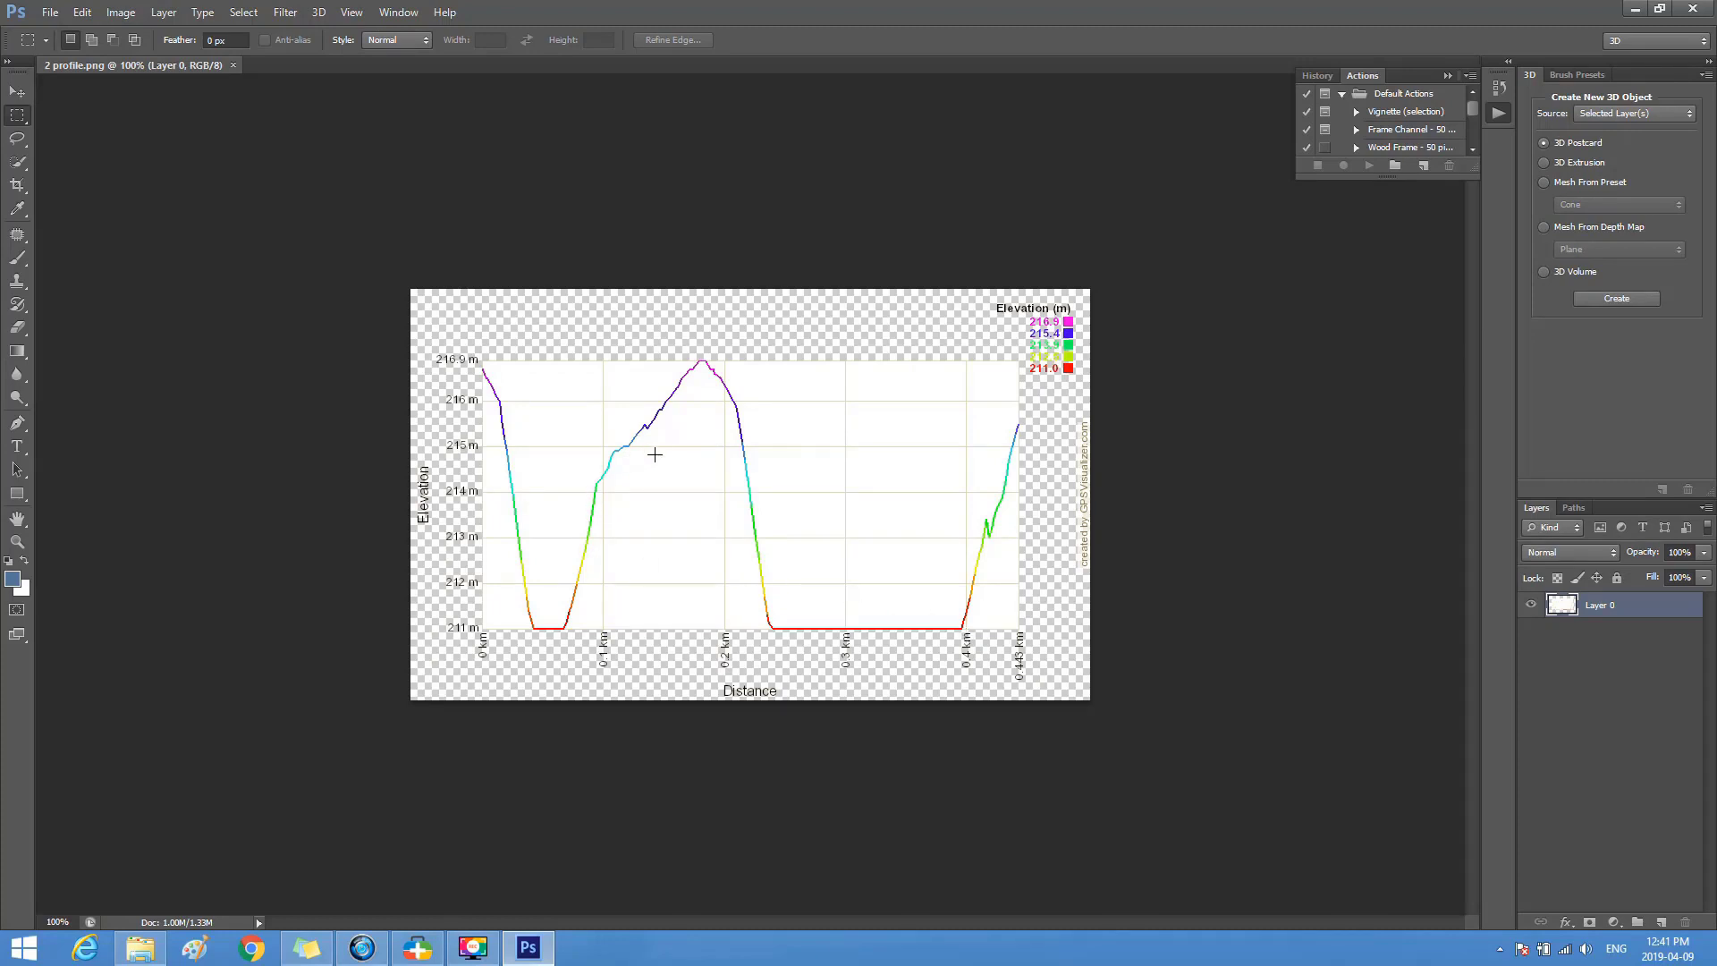
# - Apply a default Black & White adjustment to the elevation profile chart
pyautogui.click(121, 12)
pyautogui.moveTo(148, 58)
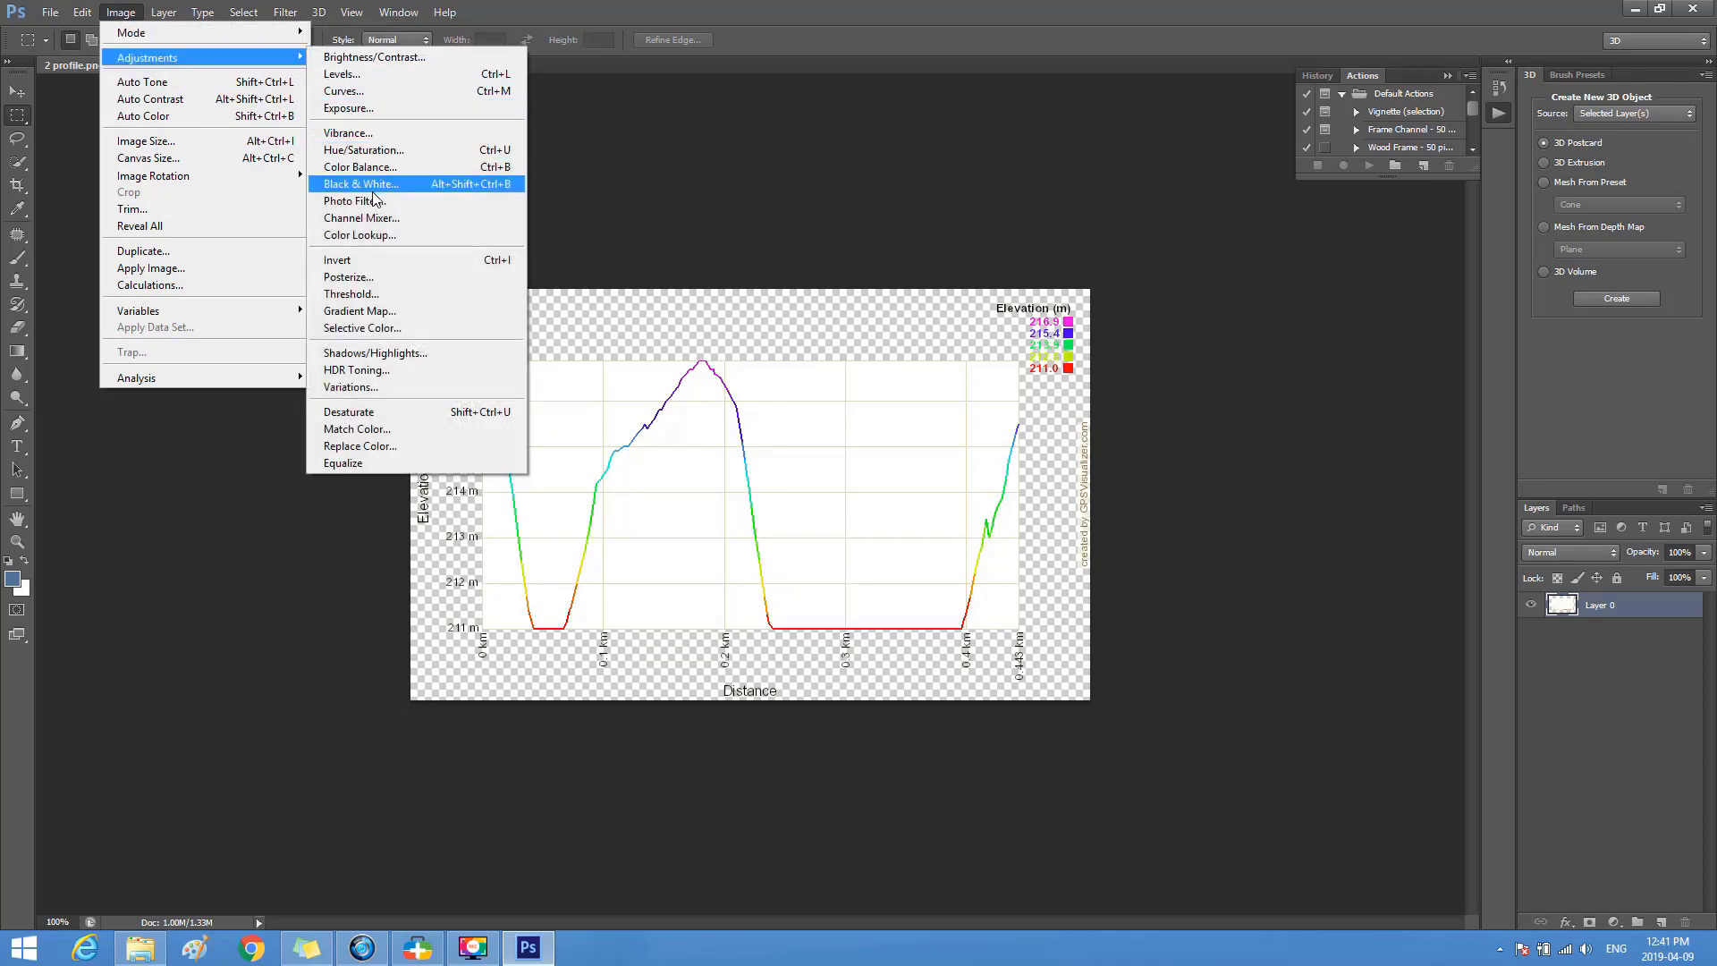
pyautogui.click(374, 188)
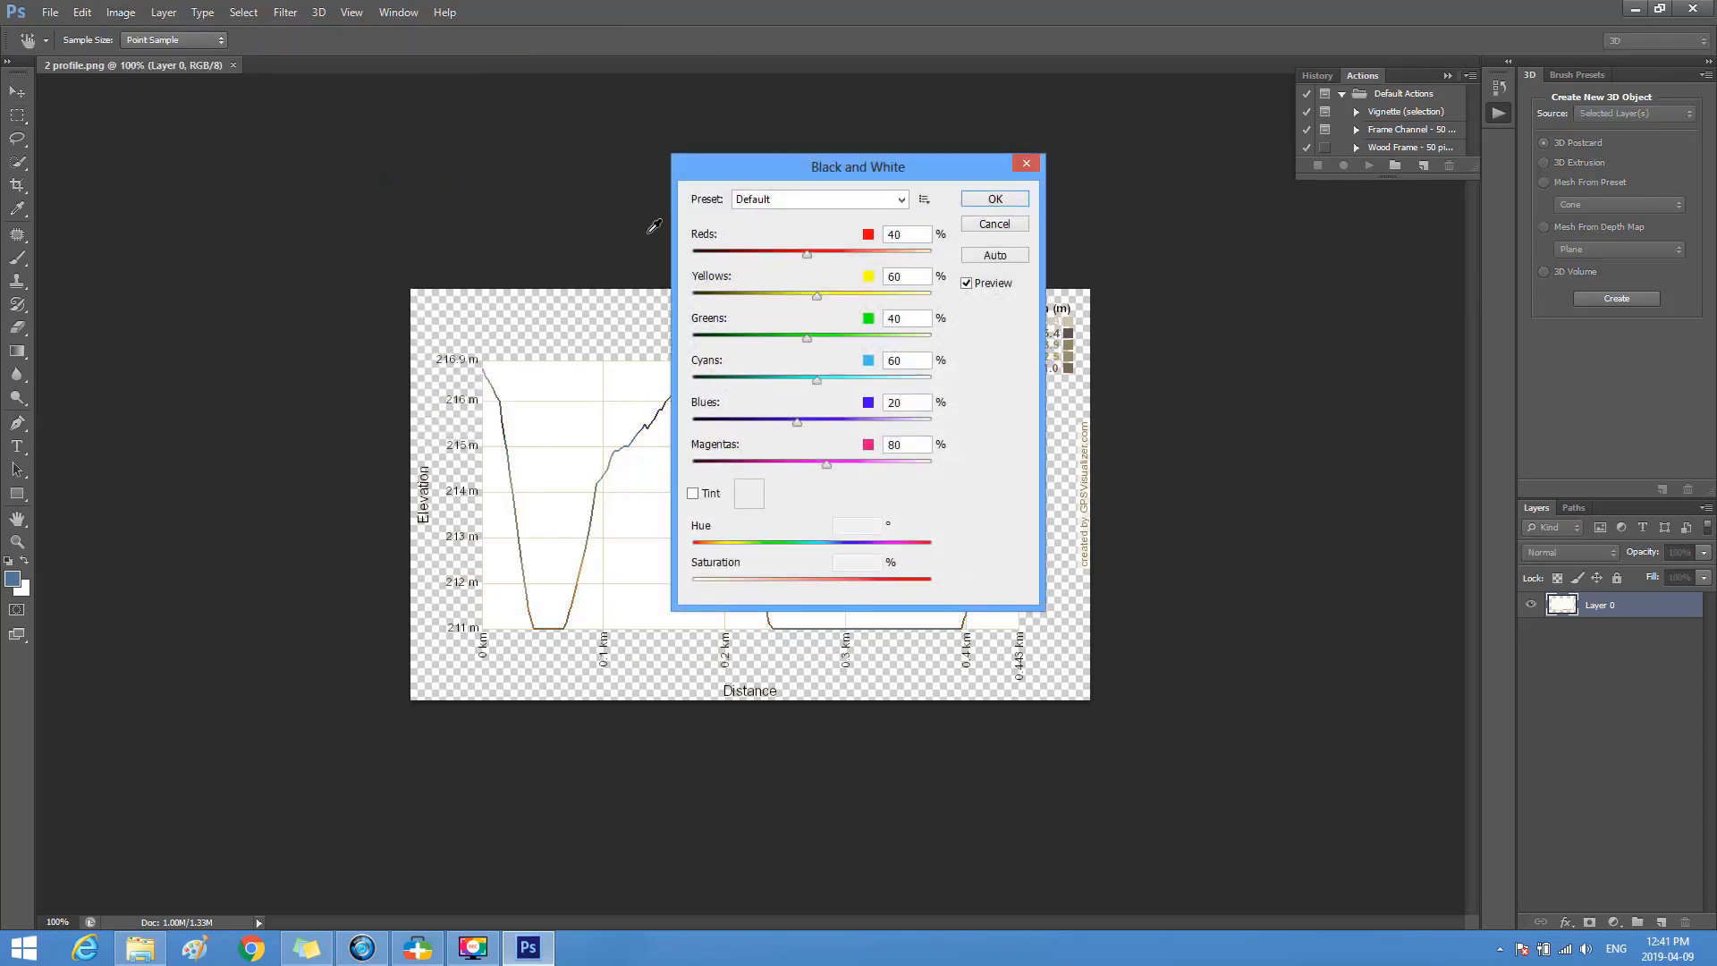
pyautogui.click(991, 209)
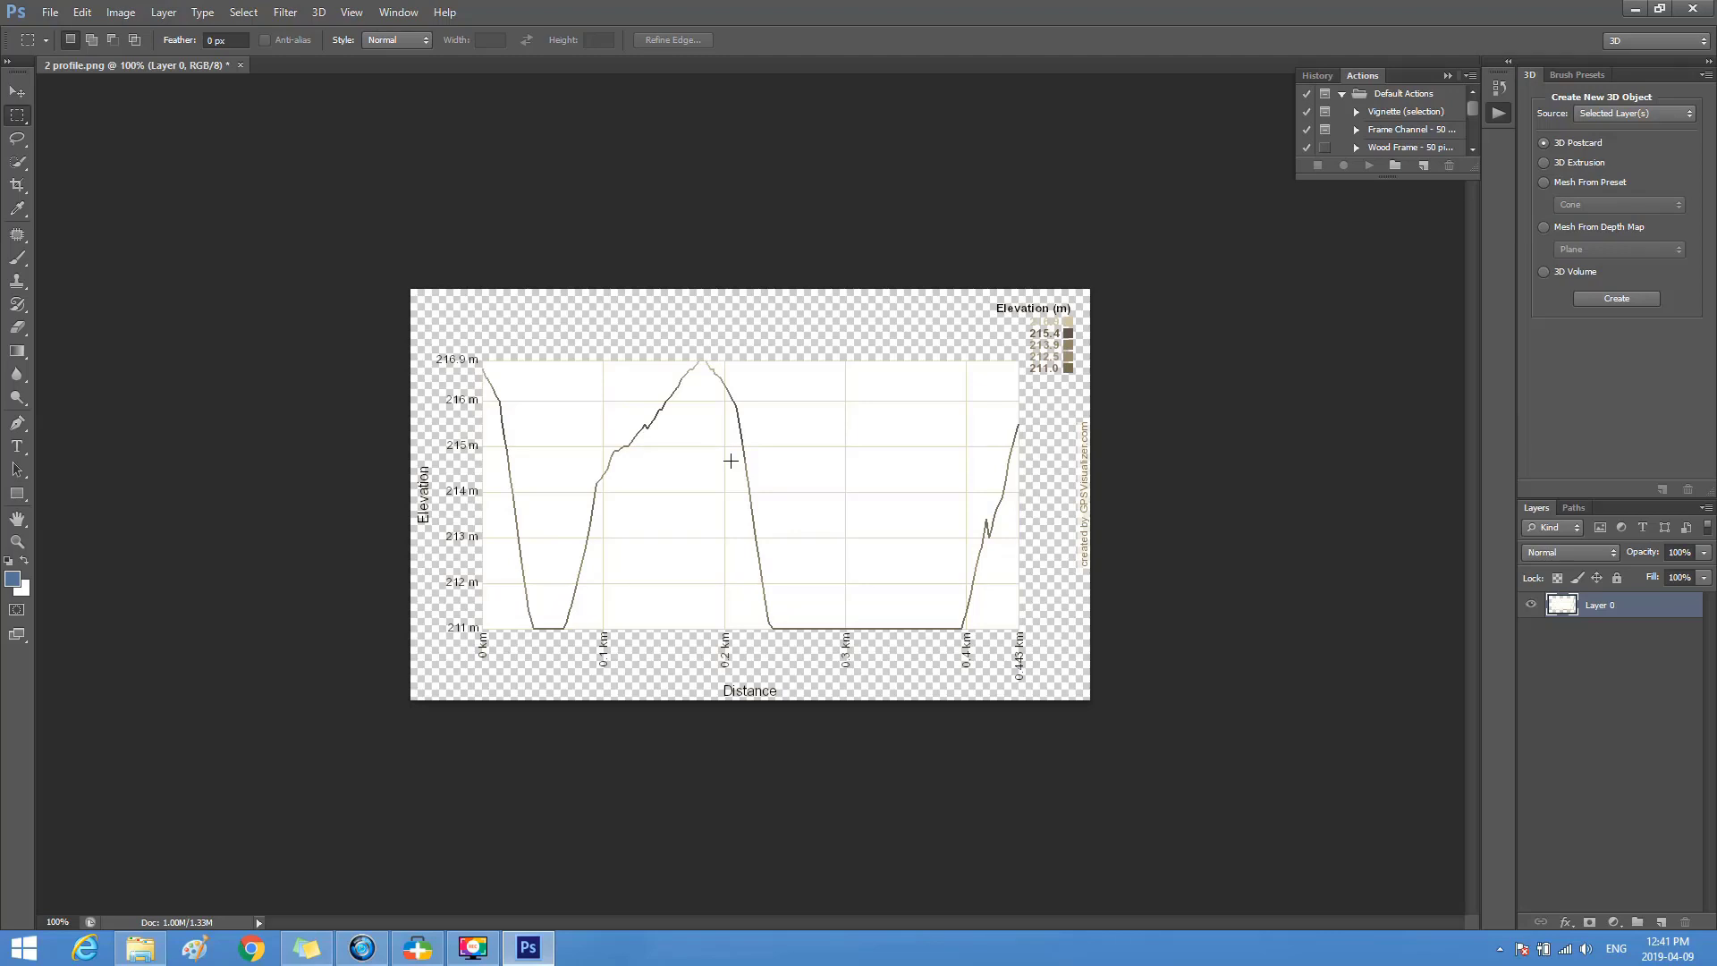
# - Apply Levels with the highlight input lowered from 255 to 251
pyautogui.click(114, 15)
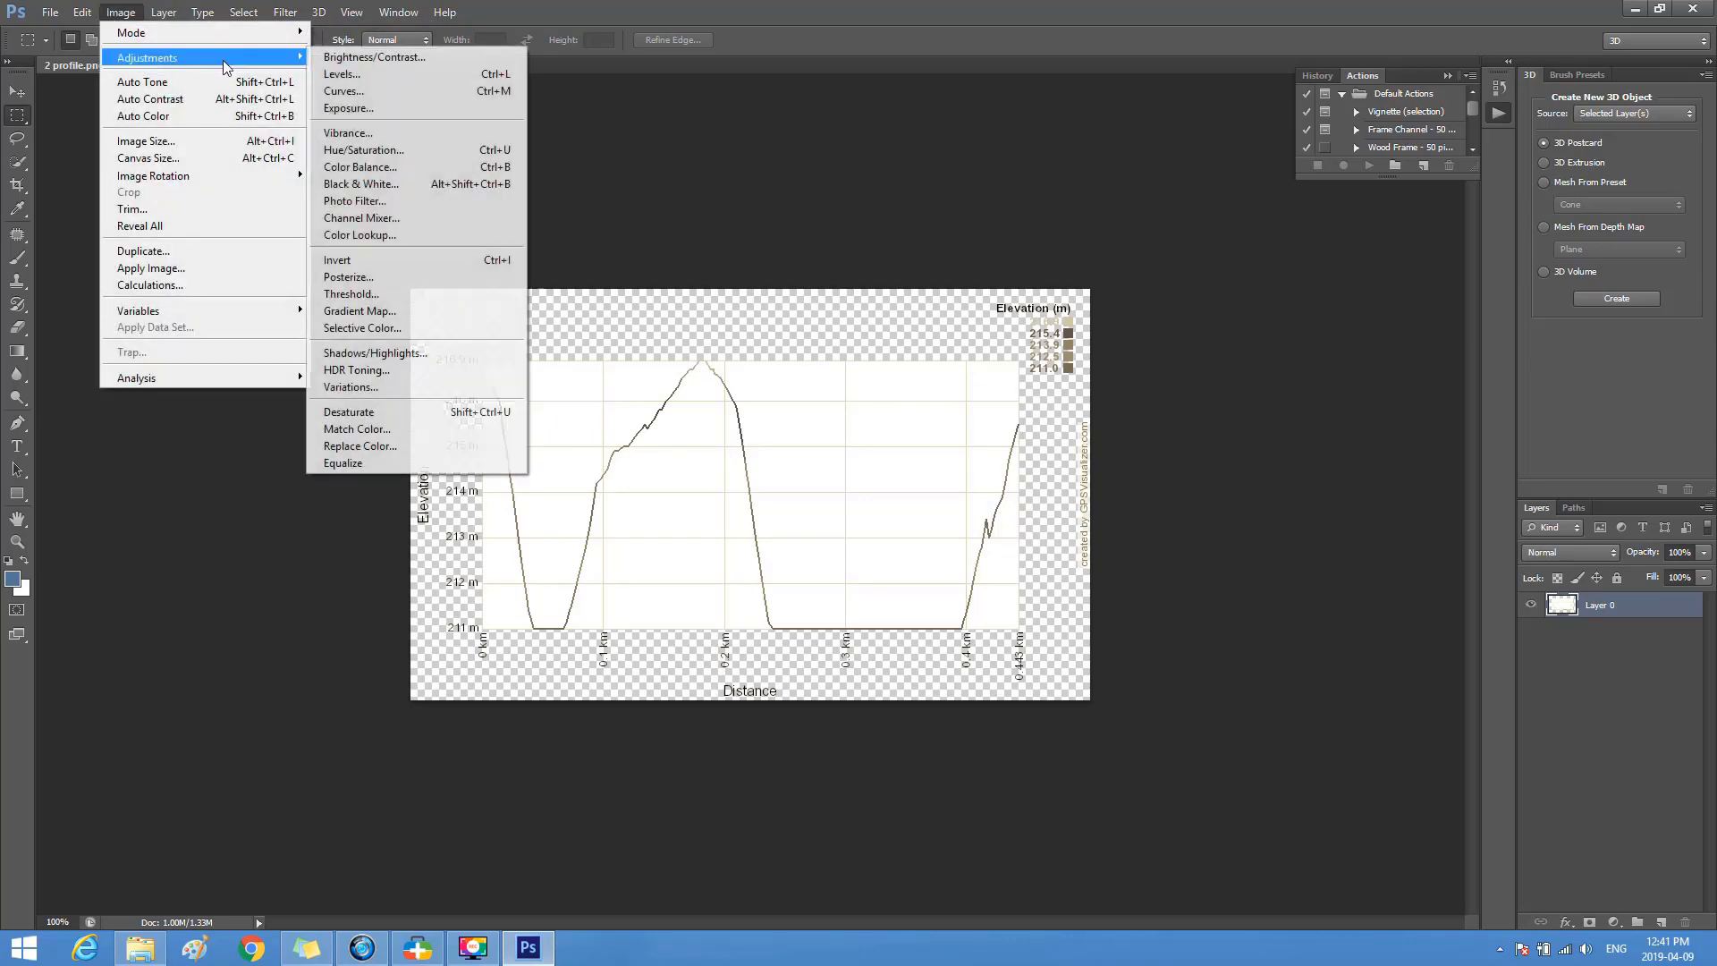
pyautogui.click(341, 76)
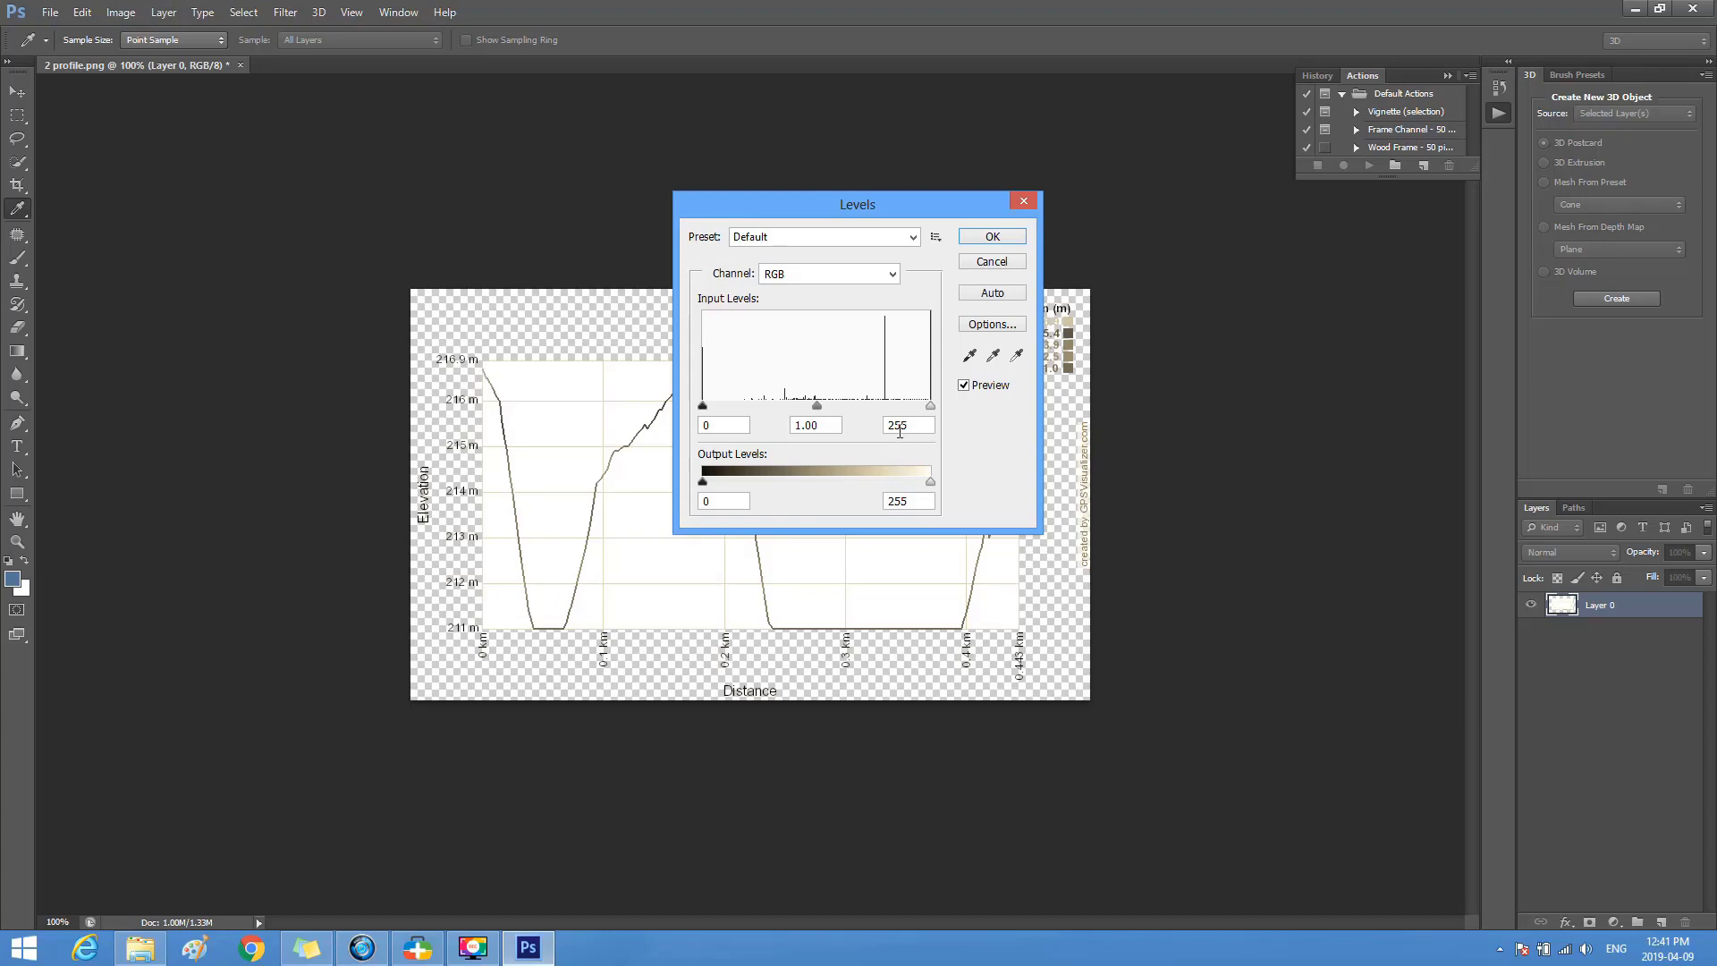
pyautogui.moveTo(917, 423); pyautogui.dragTo(898, 420)
pyautogui.write('1')
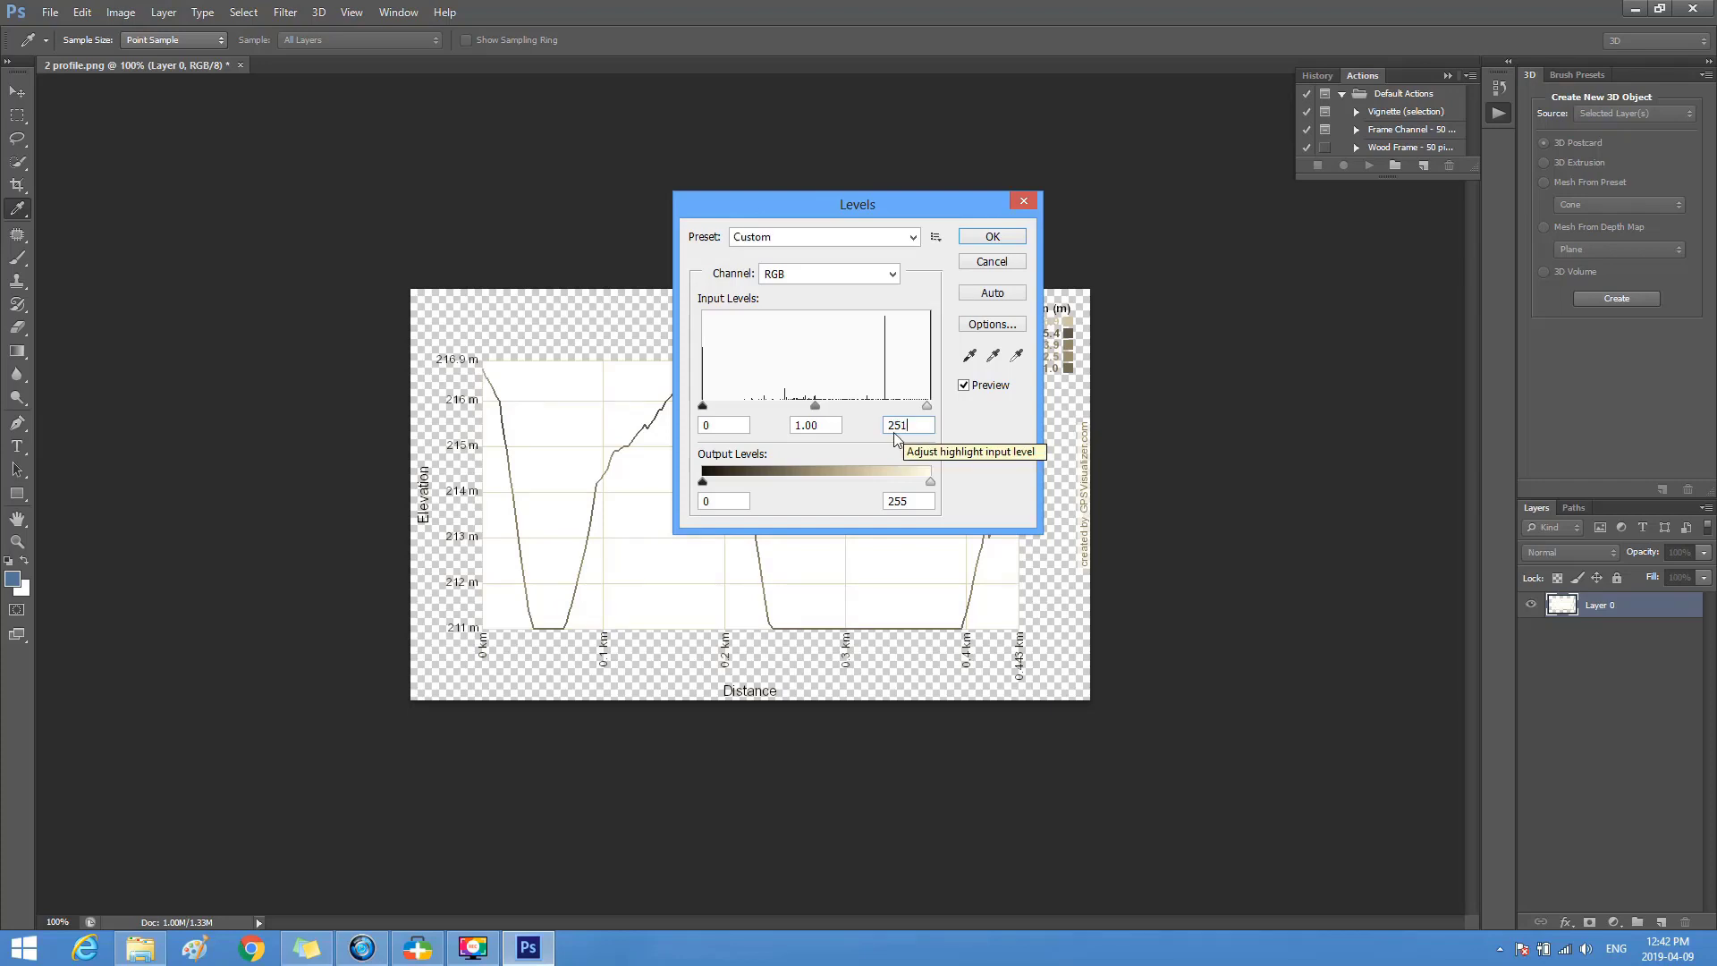
pyautogui.click(994, 238)
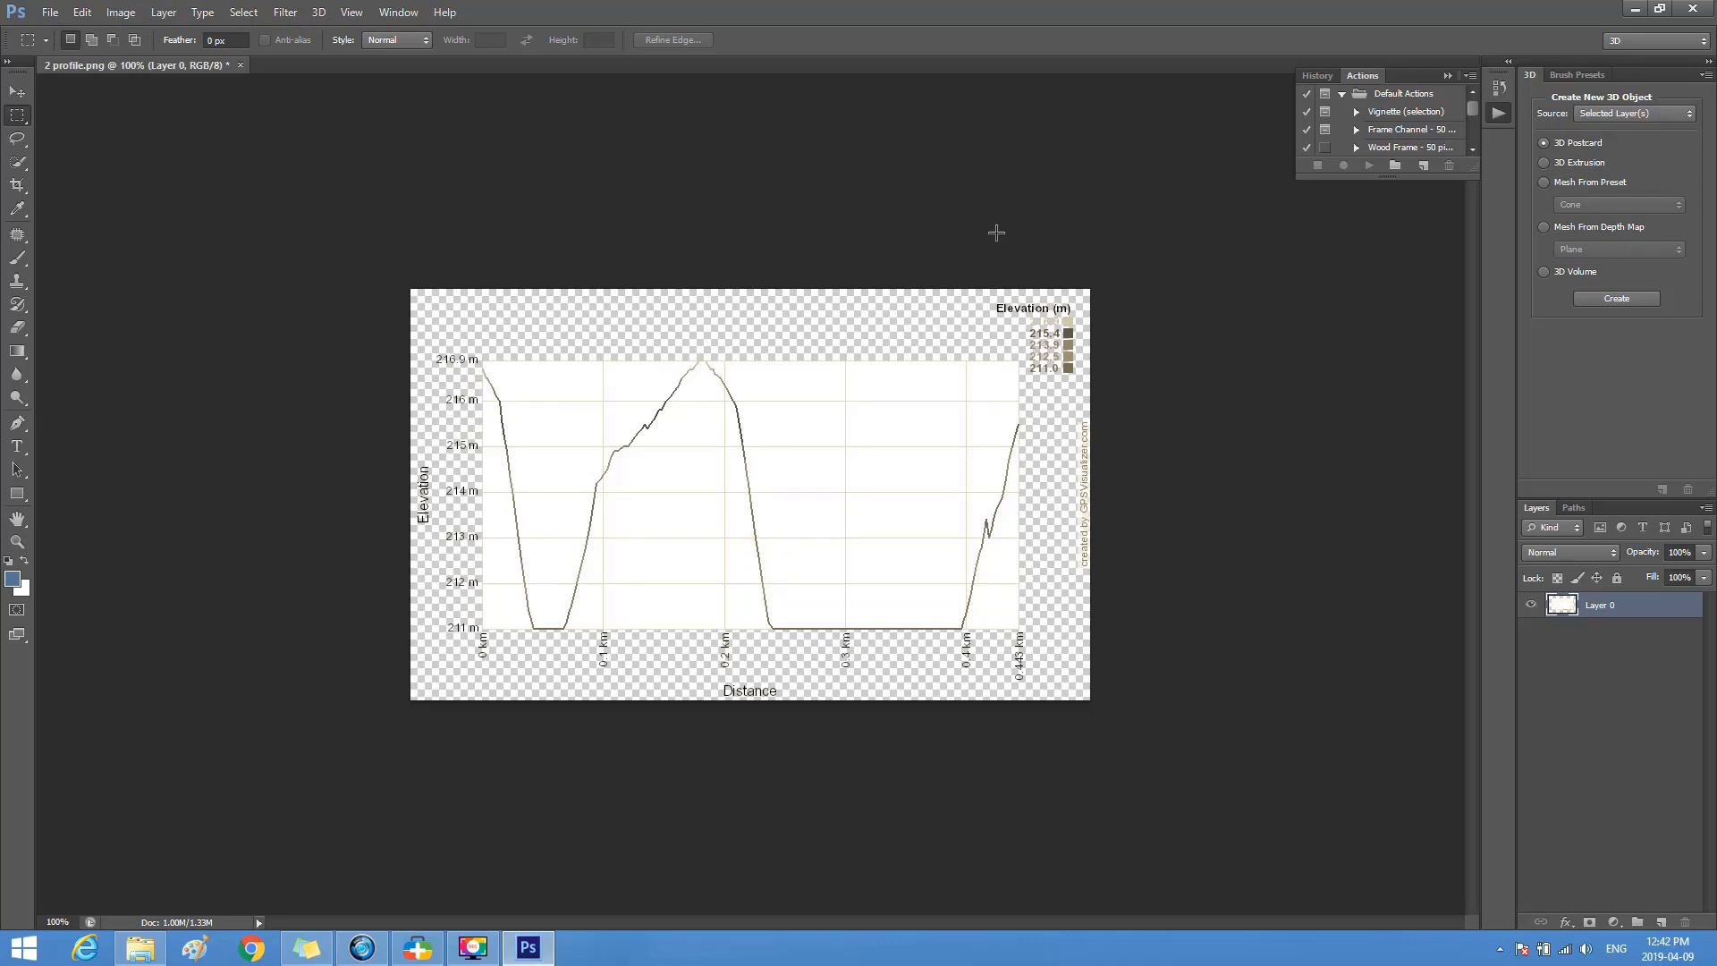
# - In Save As, rename the file to 3 profile with Photoshop PDF format
pyautogui.click(51, 13)
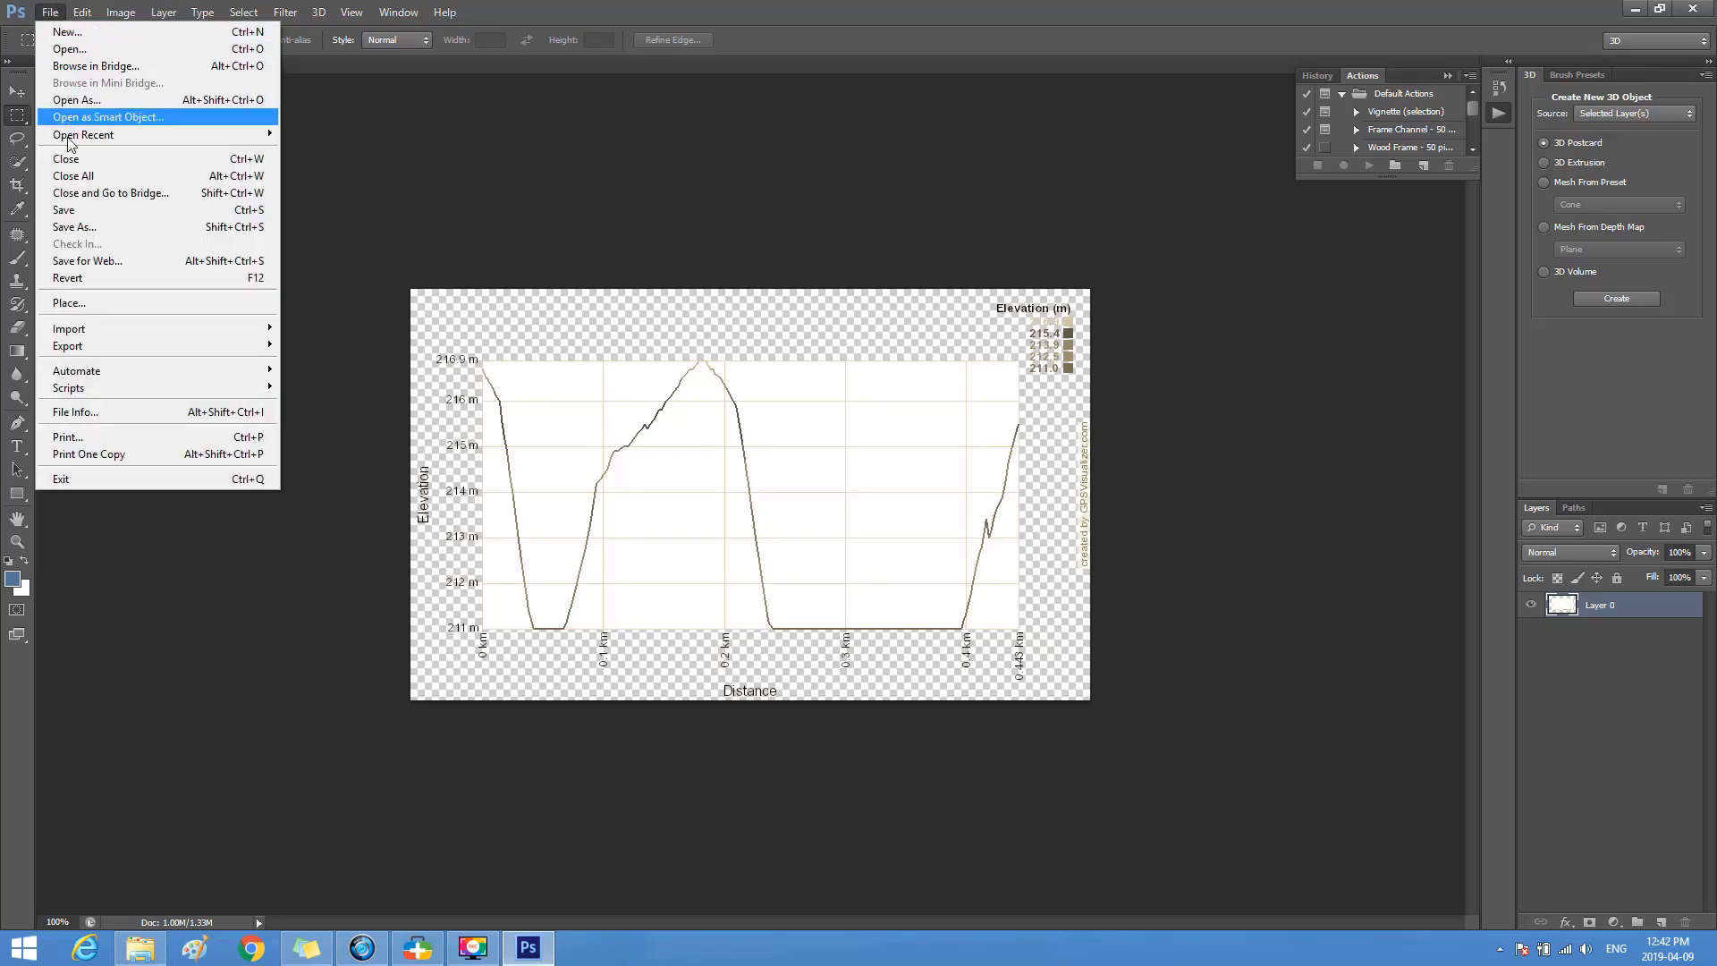
pyautogui.click(78, 233)
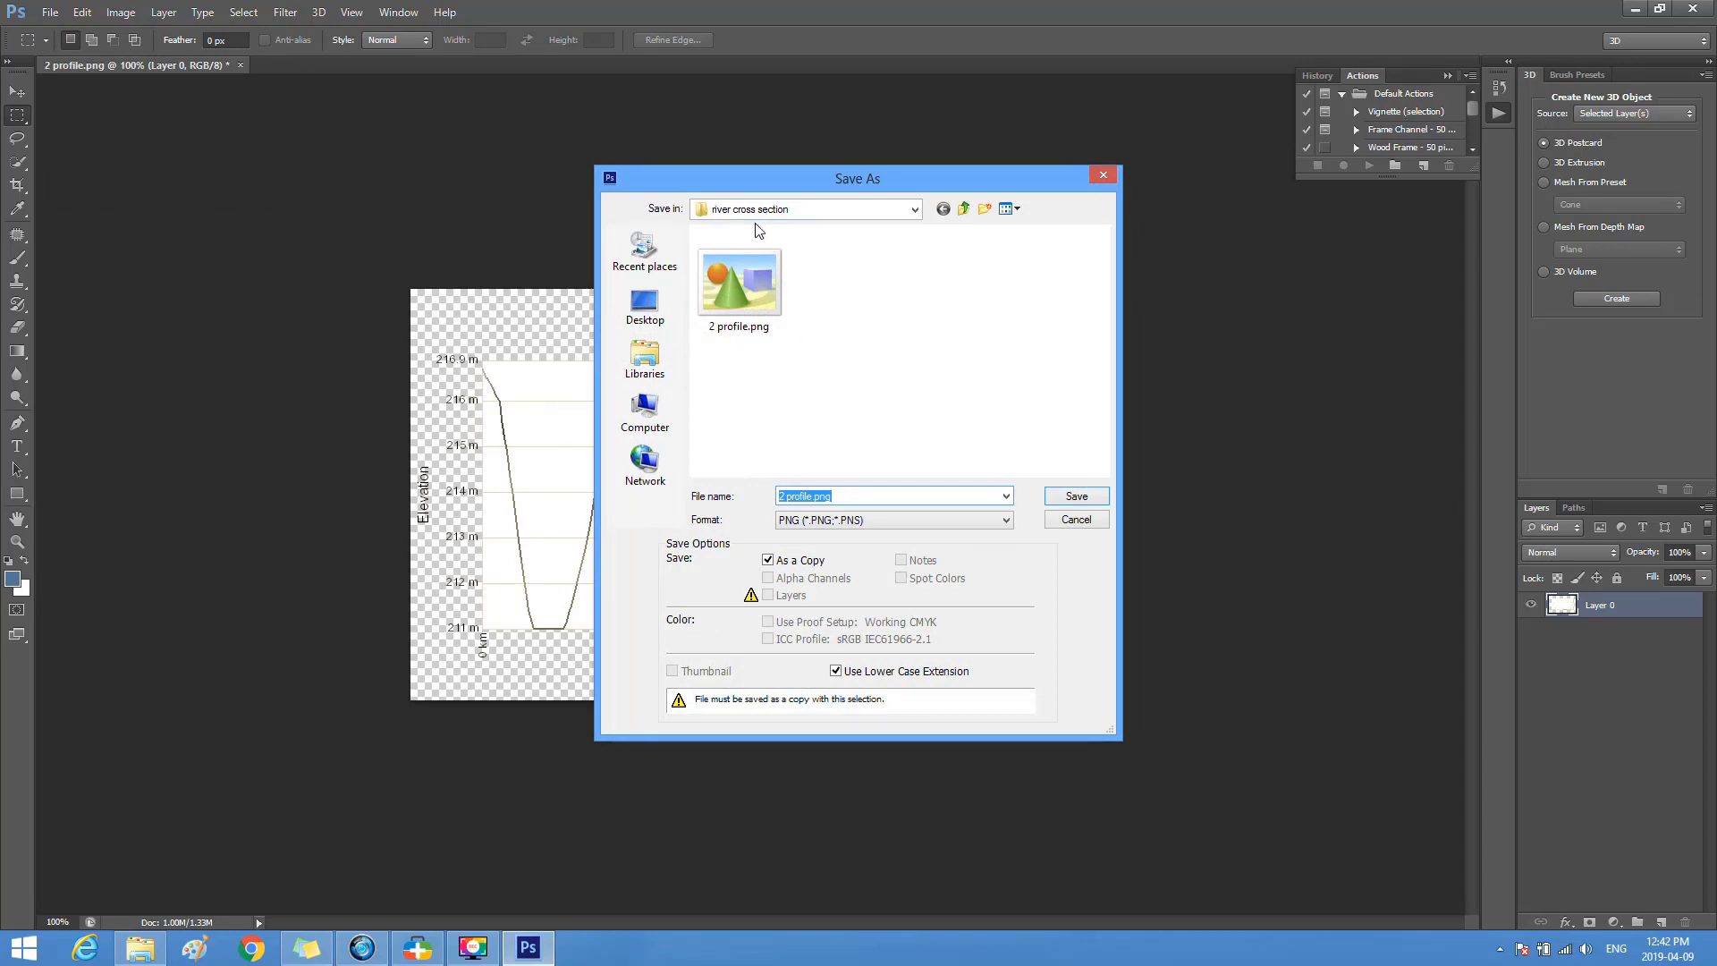
pyautogui.click(780, 494)
pyautogui.press('Delete')
pyautogui.write('3')
pyautogui.click(934, 523)
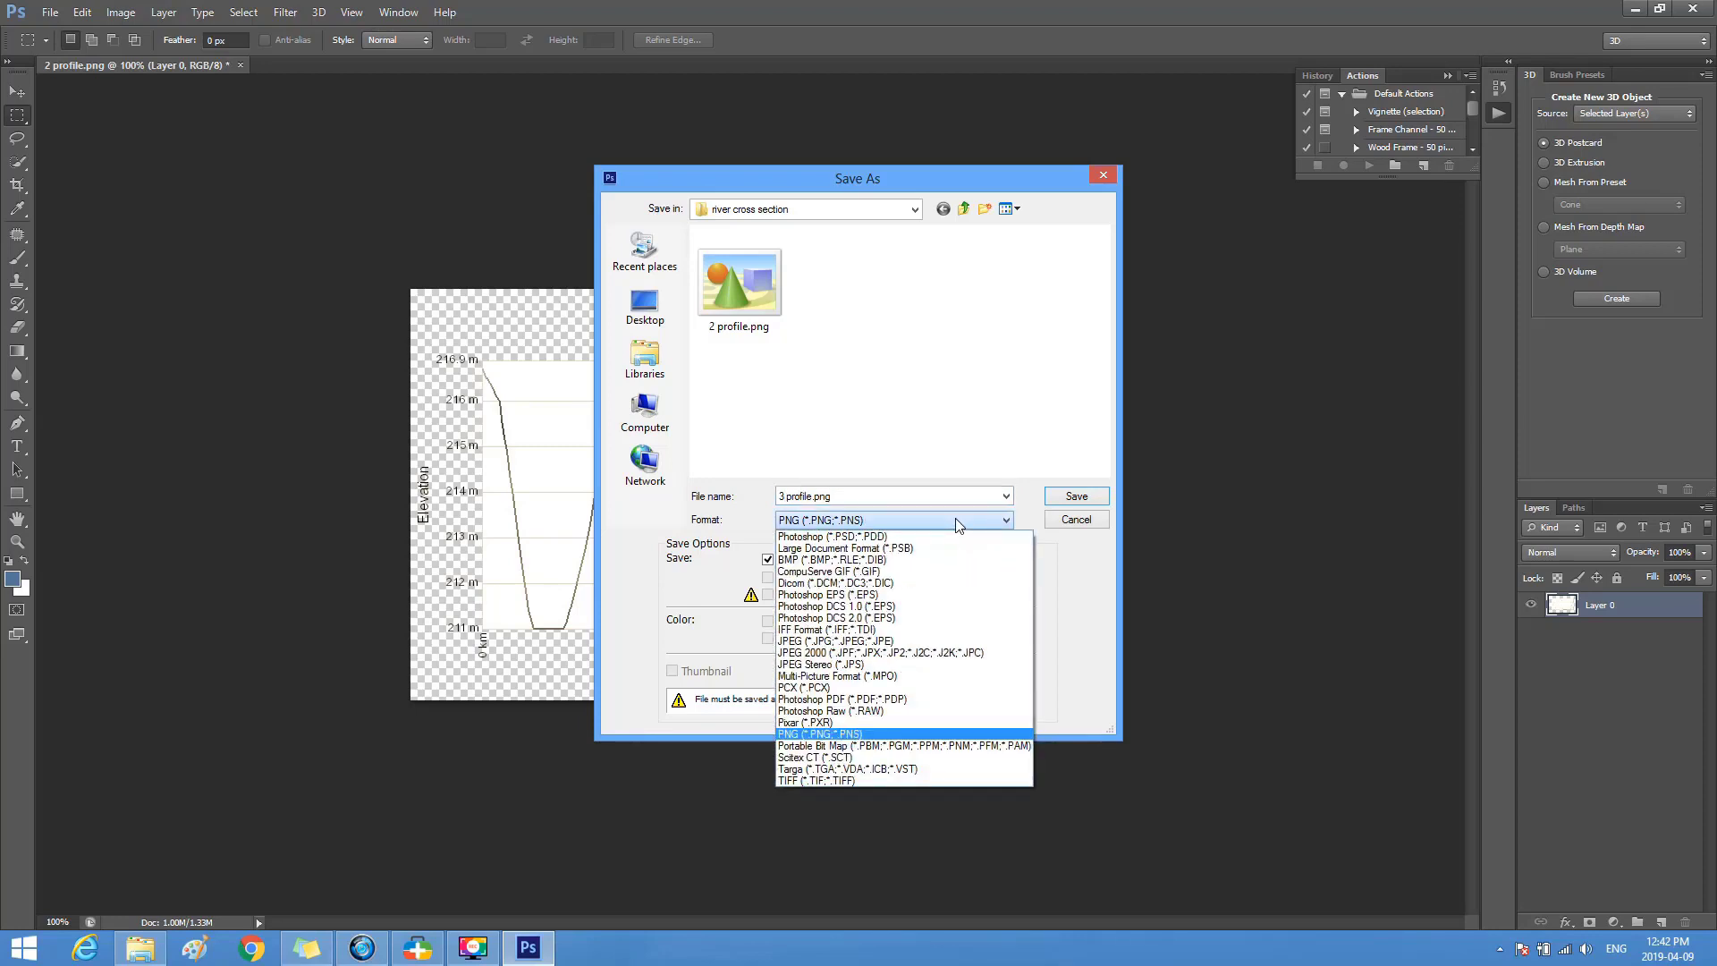
pyautogui.click(881, 700)
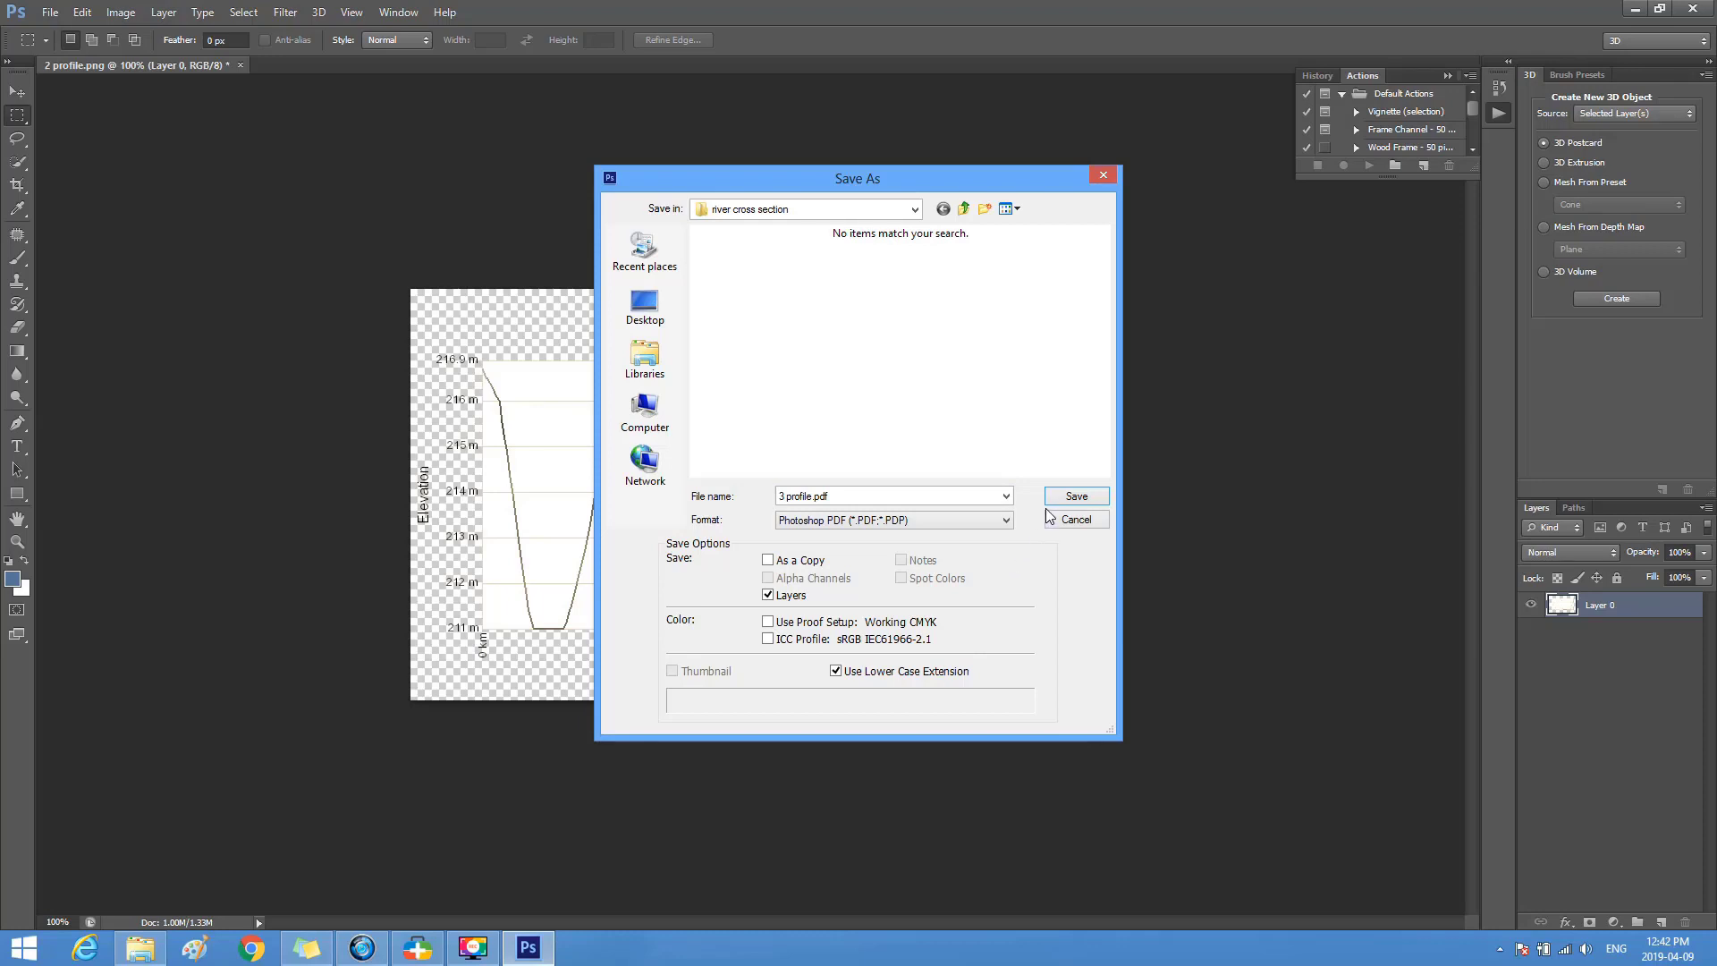
# - Save 3 profile.pdf with current PDF options, accepting the compatibility warning
pyautogui.click(1071, 496)
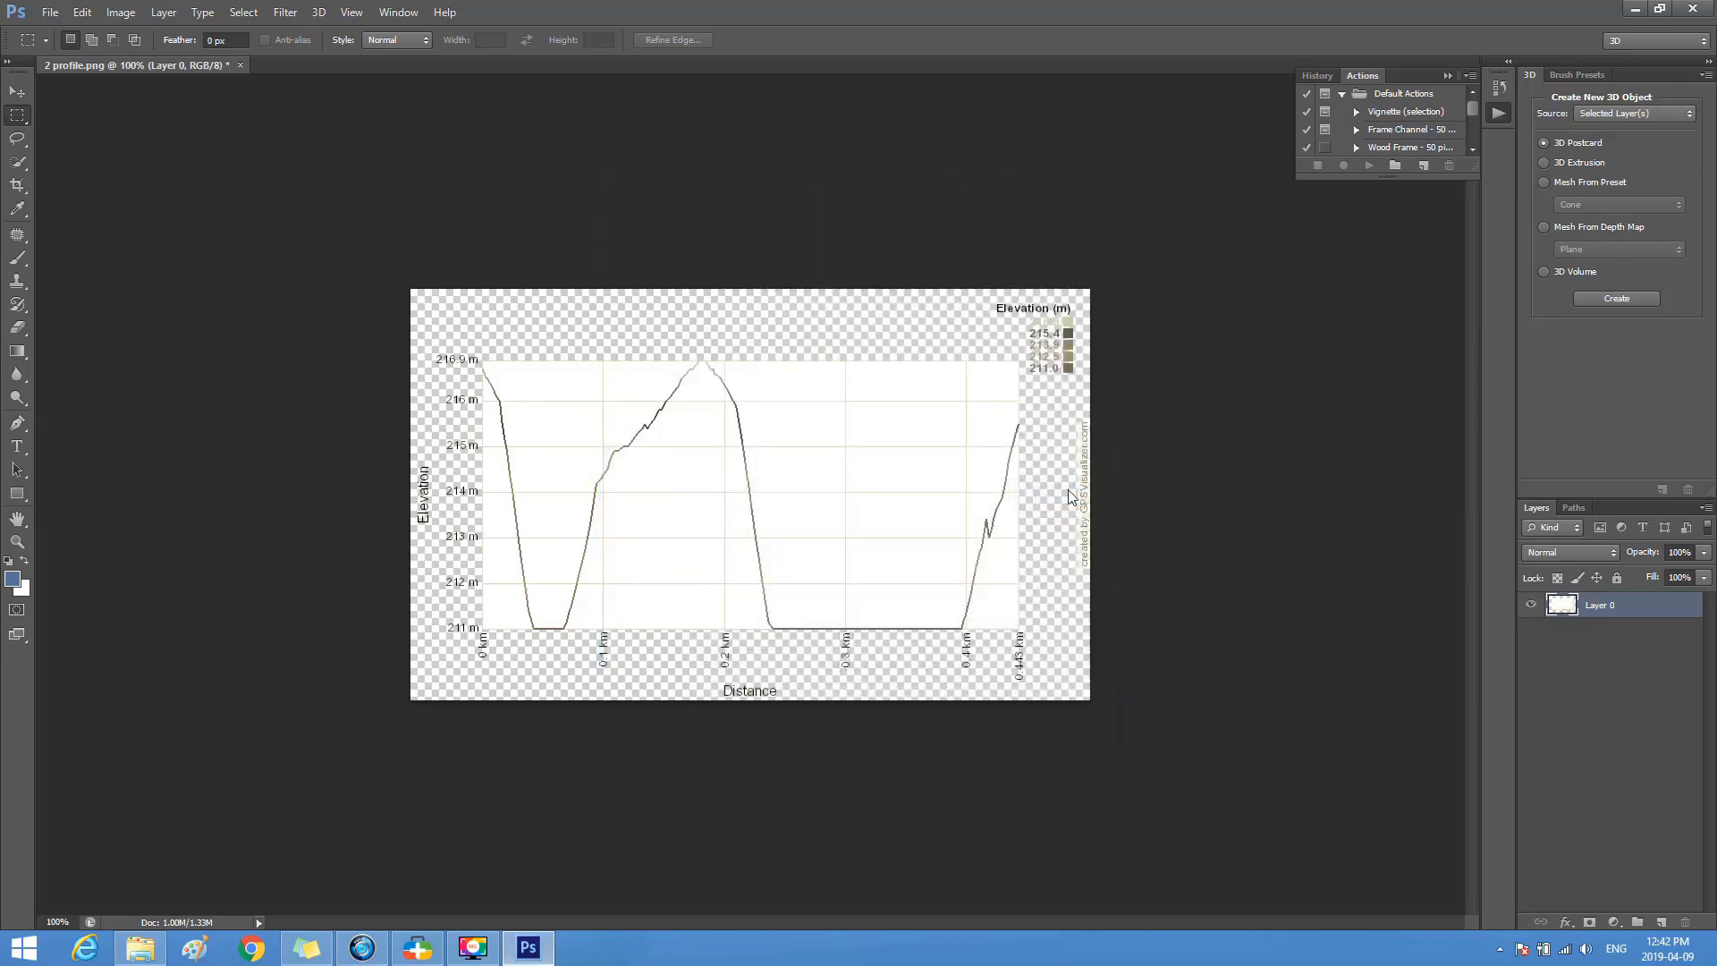
pyautogui.click(889, 358)
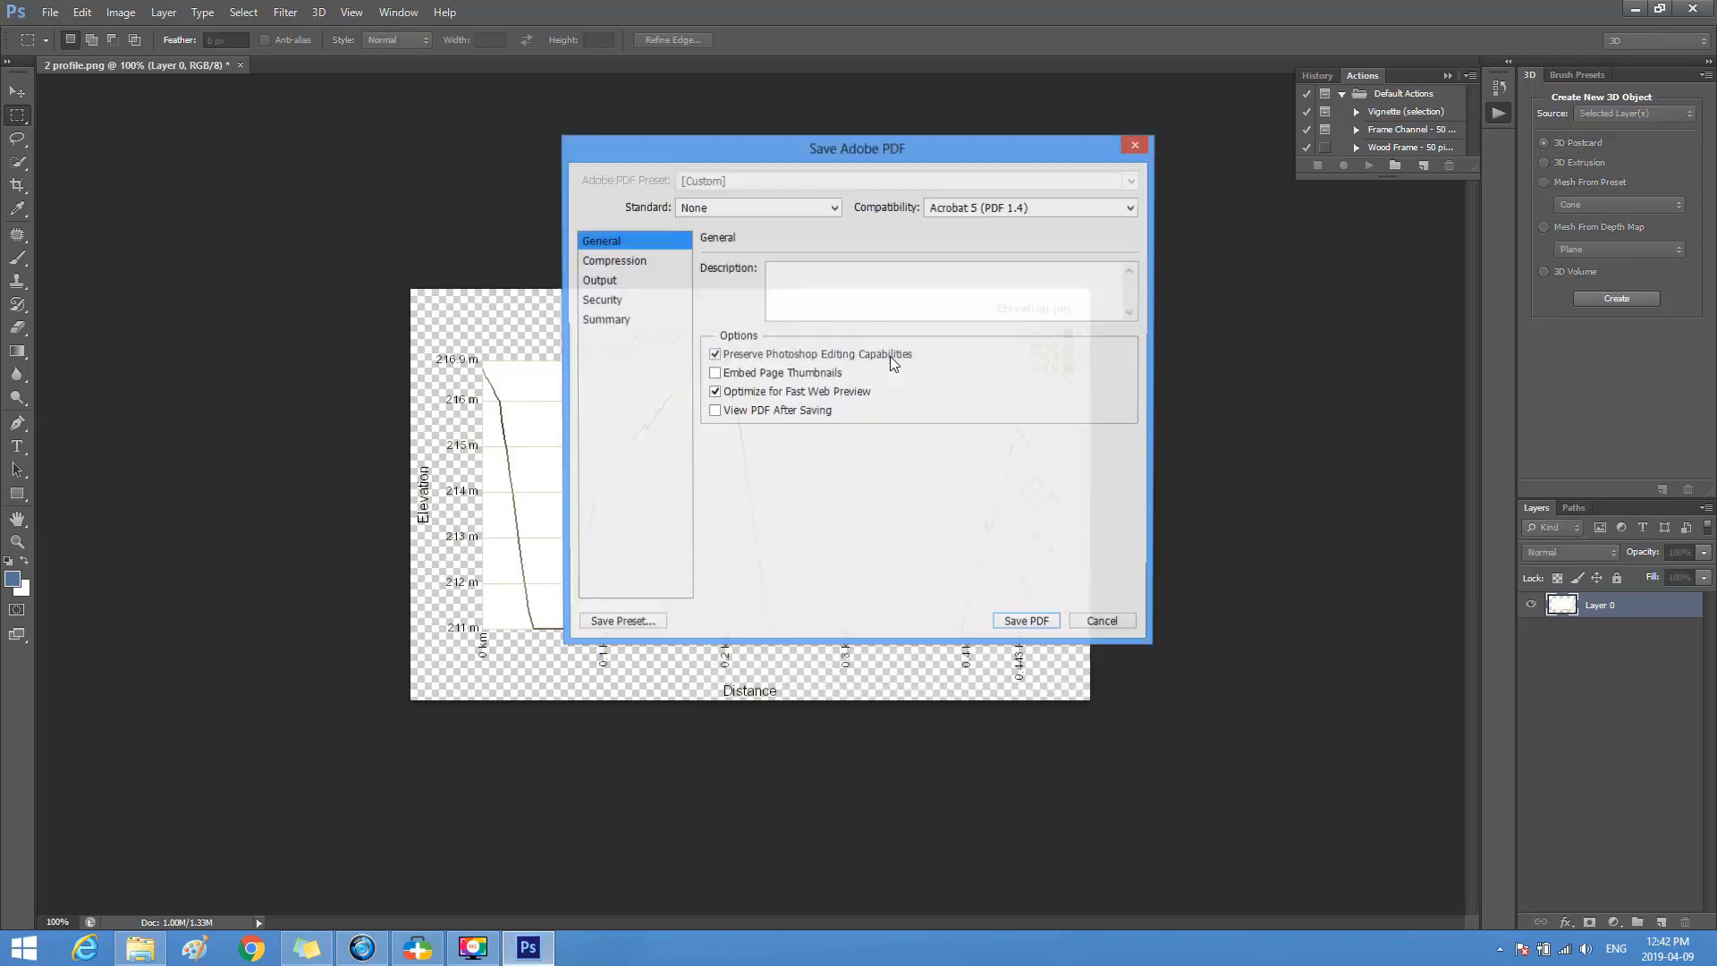
pyautogui.click(1025, 623)
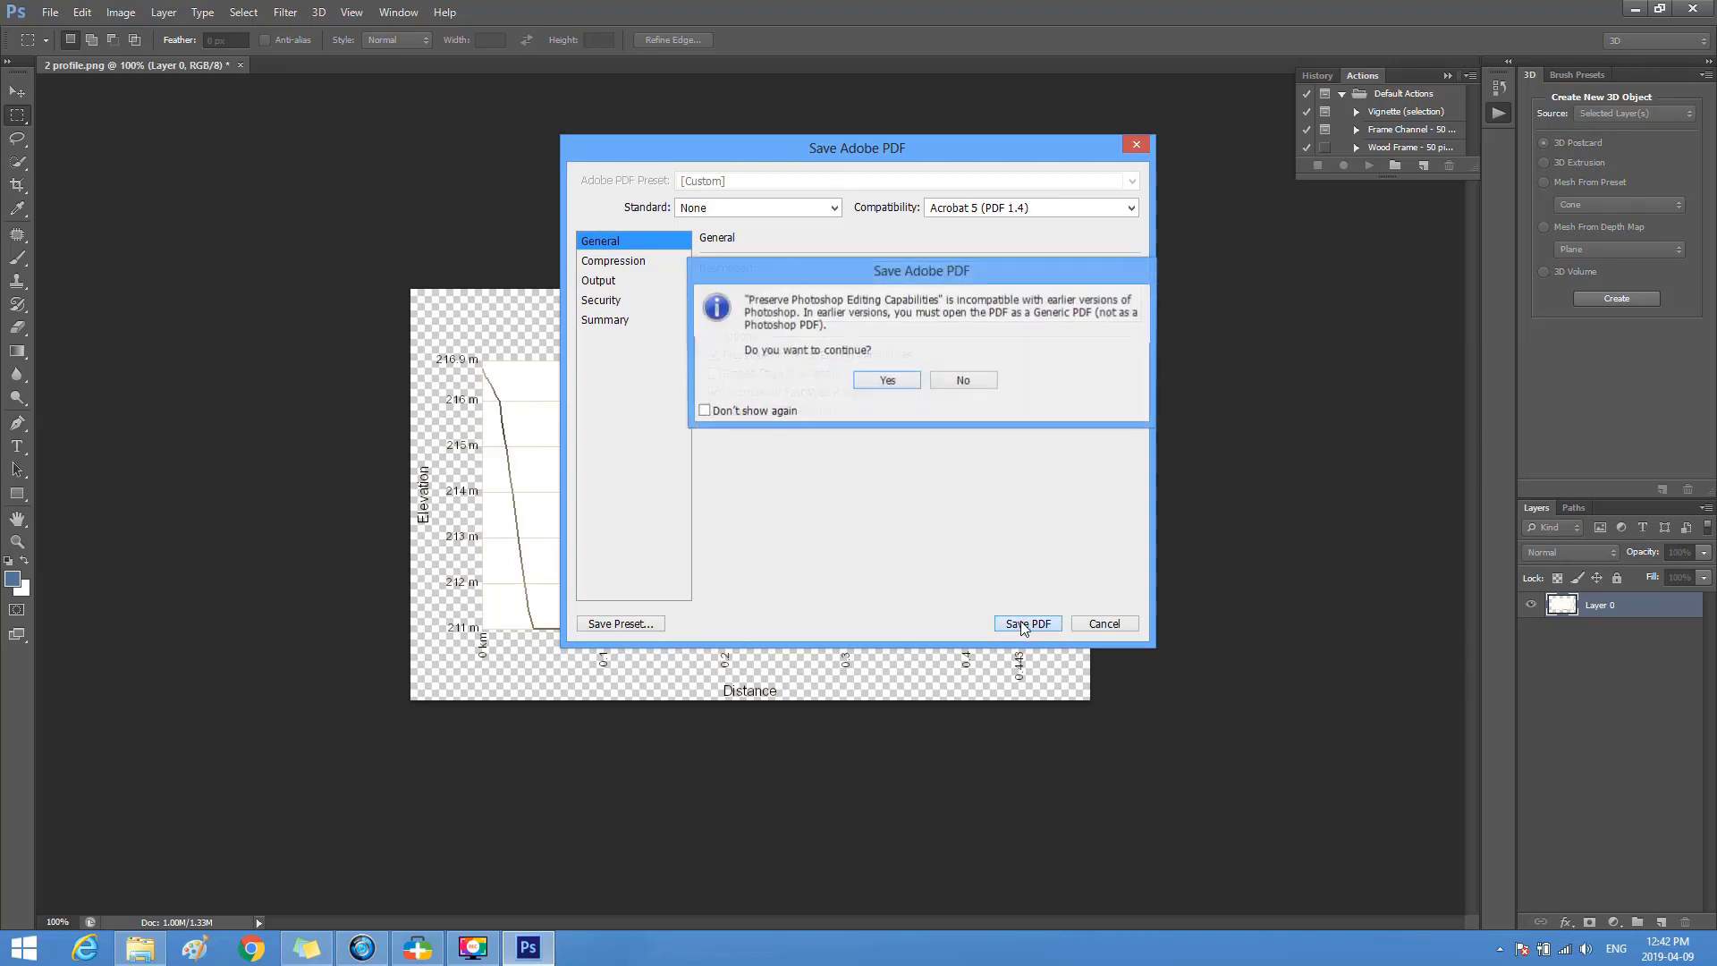
pyautogui.click(888, 382)
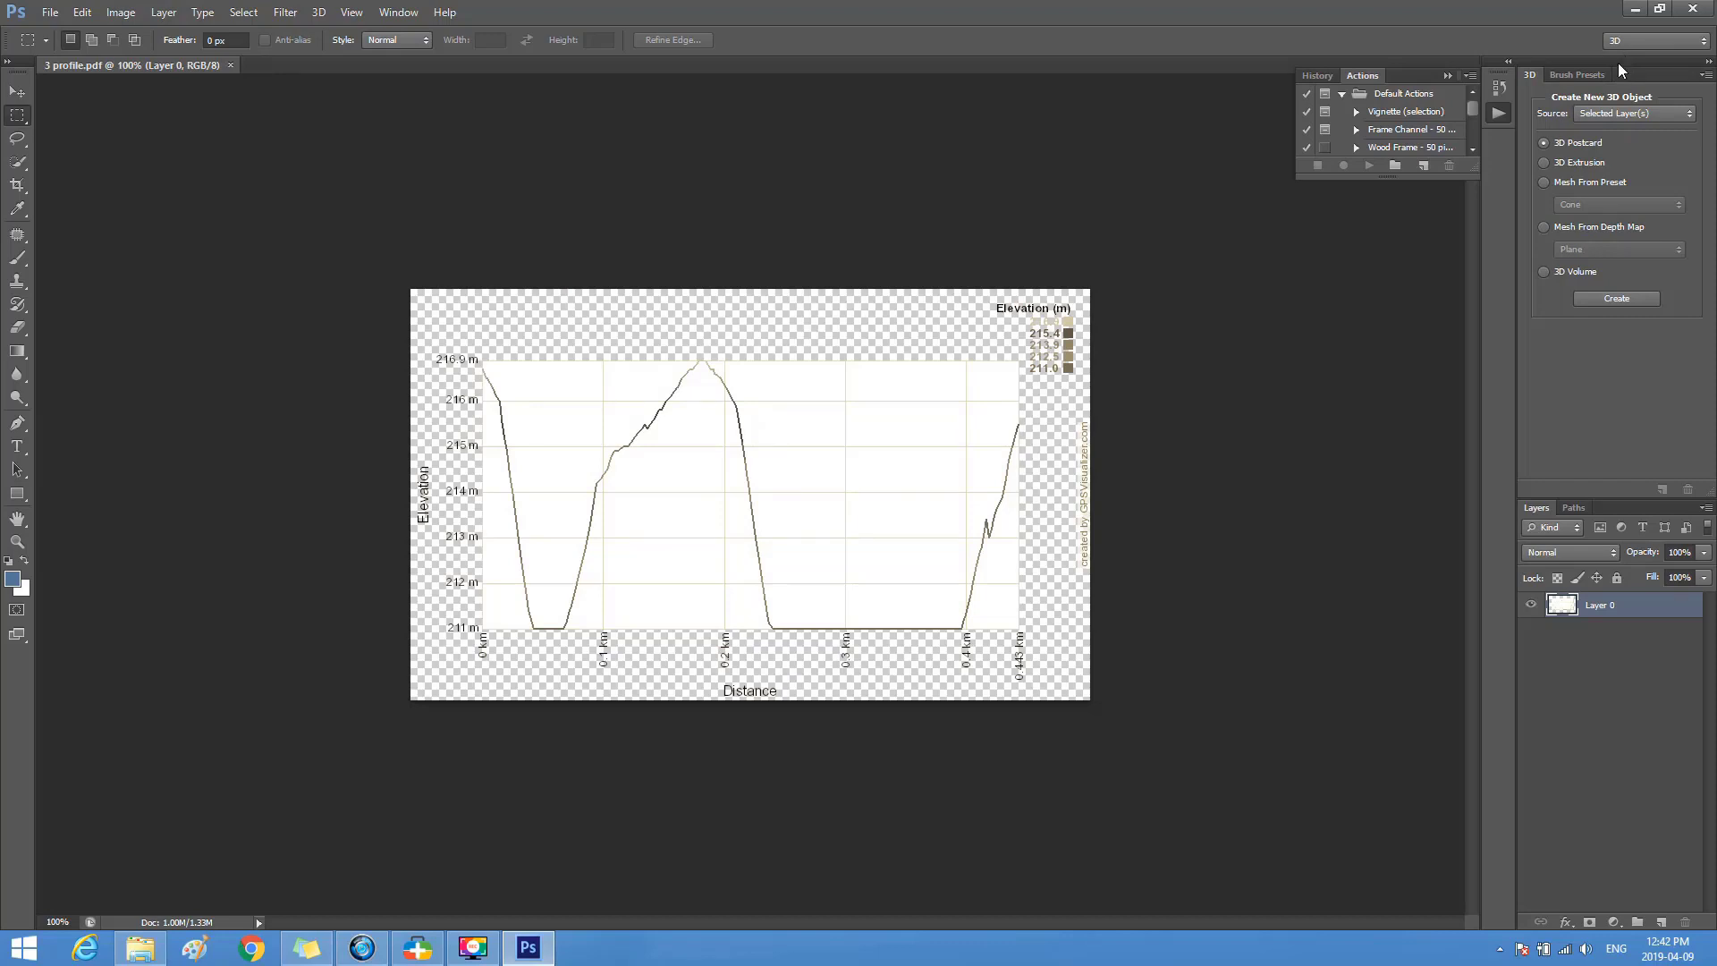
# - Minimize Photoshop, close the 2PS PortableE window, and open 3 profile.pdf from the river folder
pyautogui.click(1634, 10)
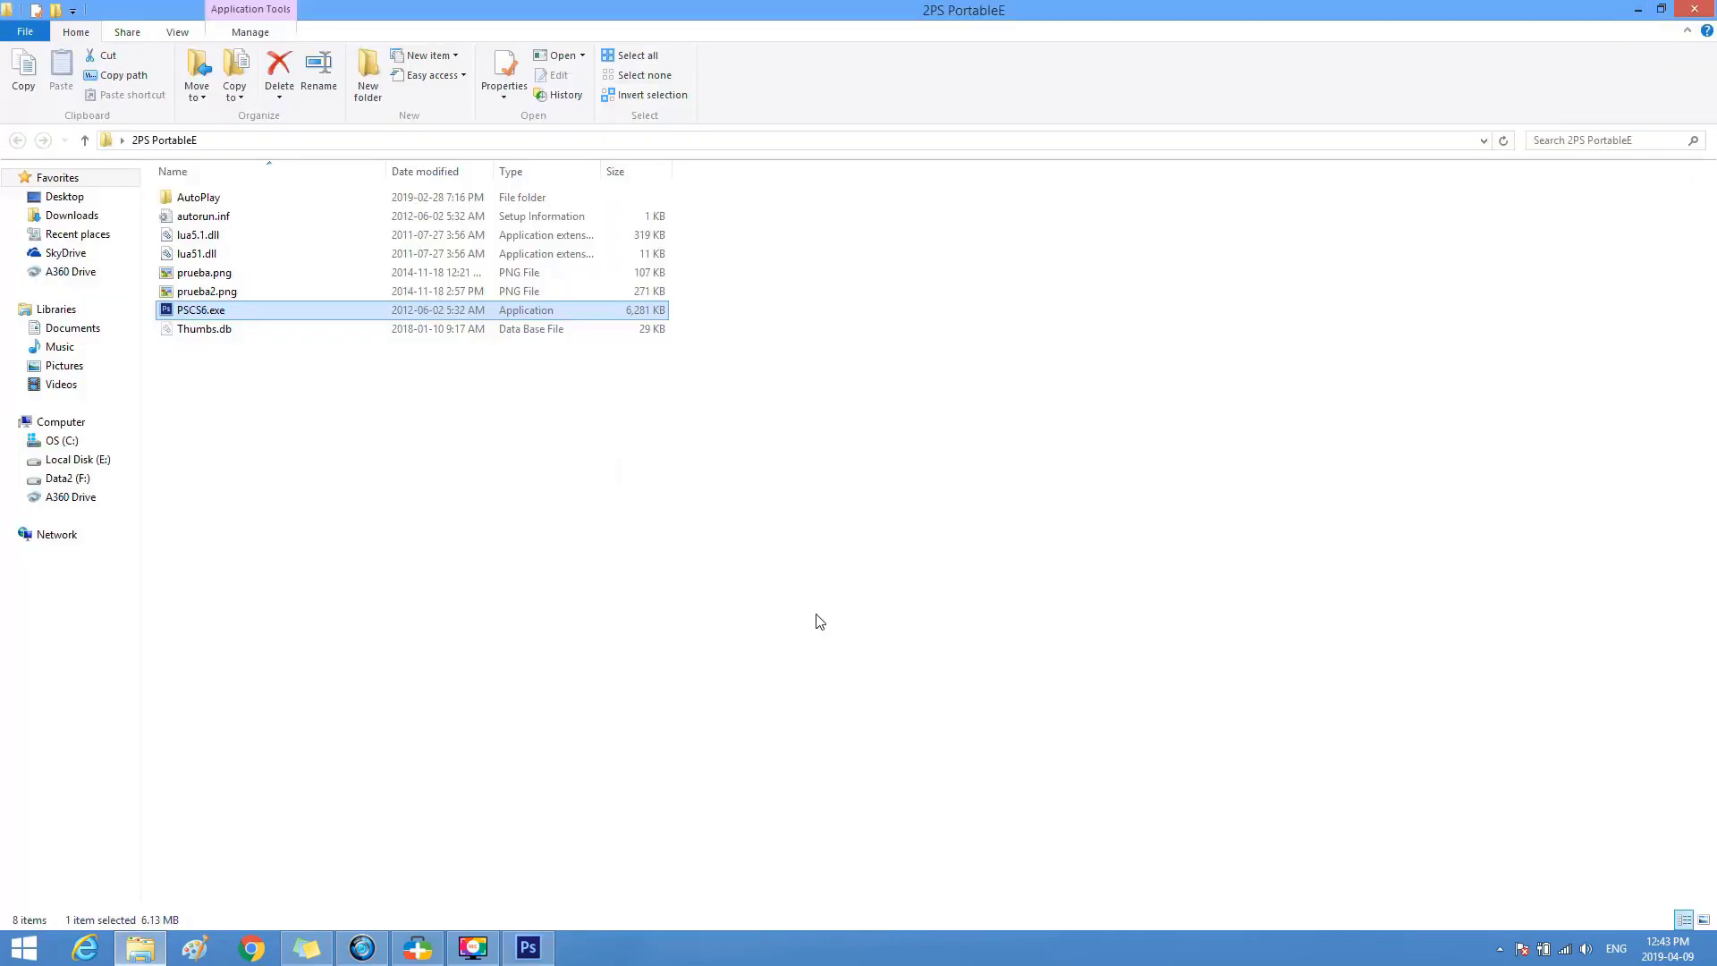
pyautogui.click(1695, 9)
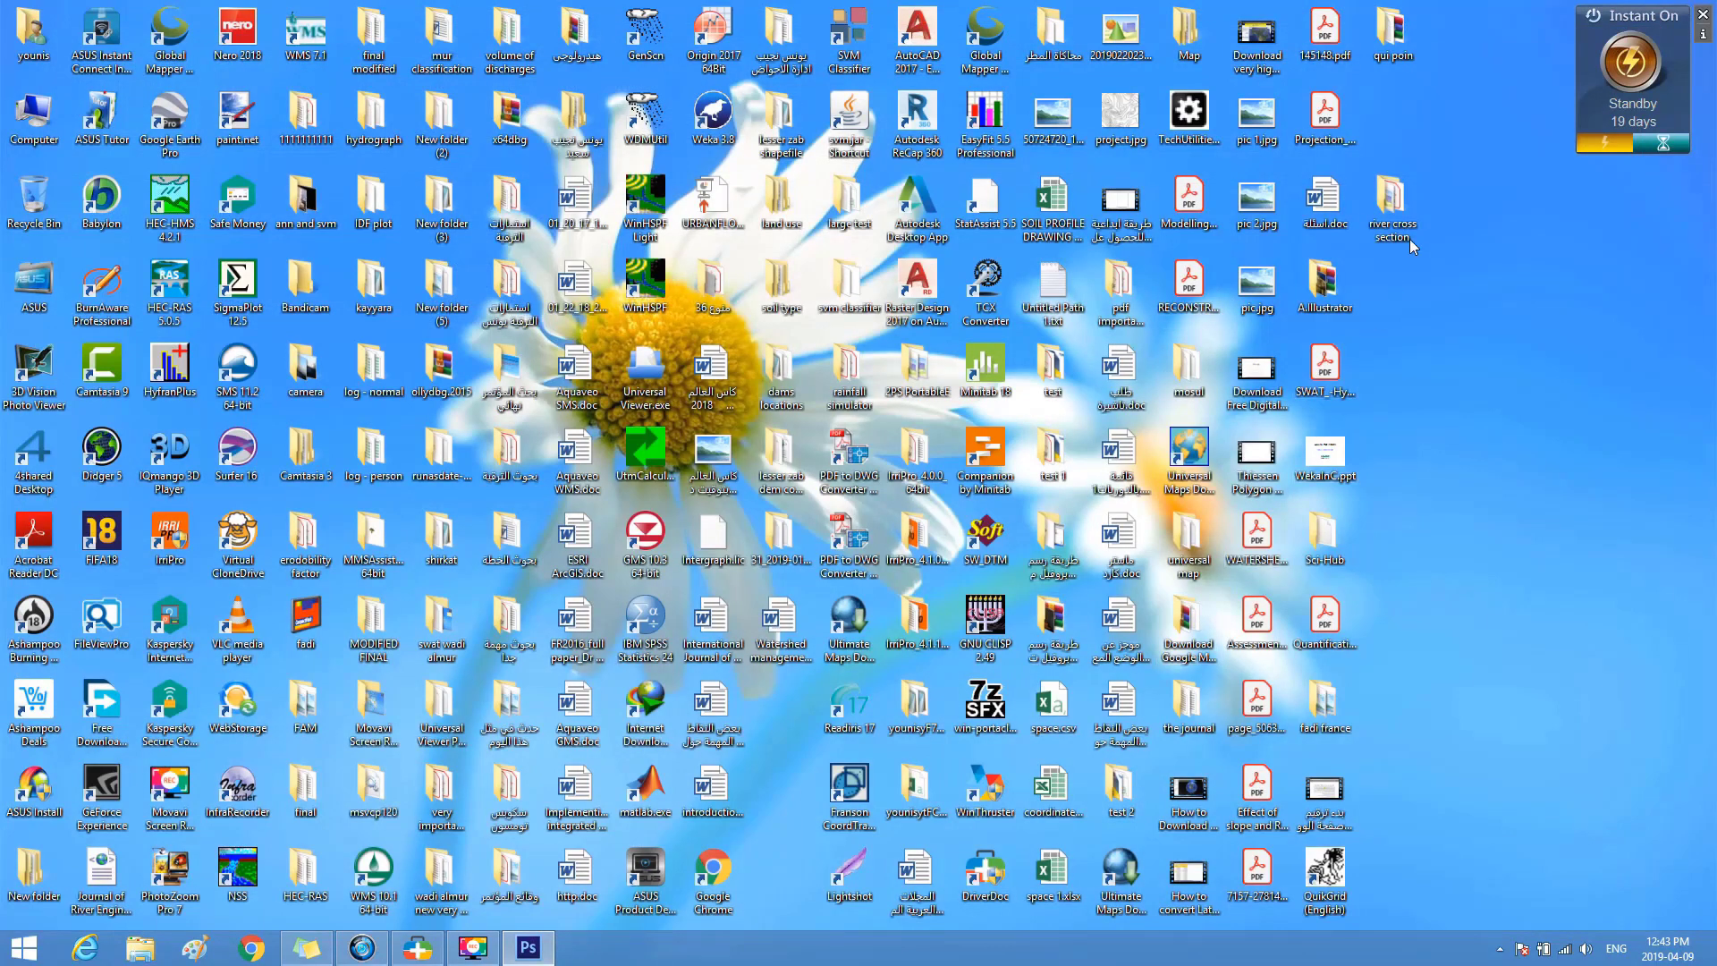
pyautogui.doubleClick(1402, 214)
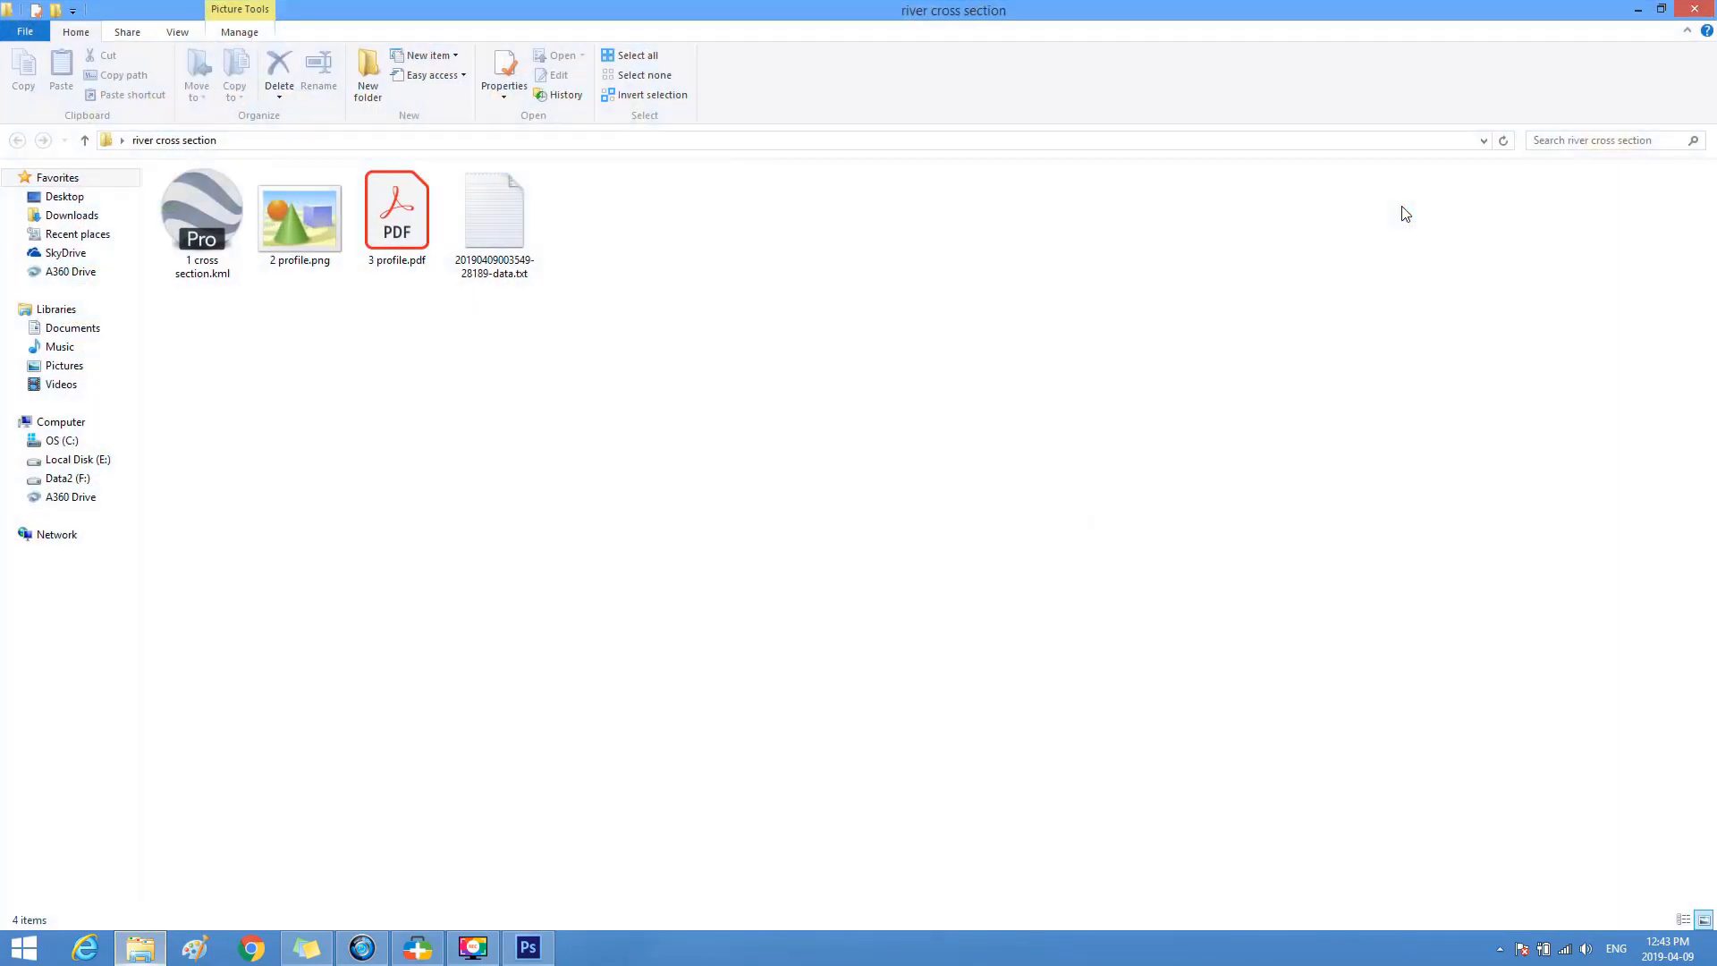
pyautogui.doubleClick(399, 244)
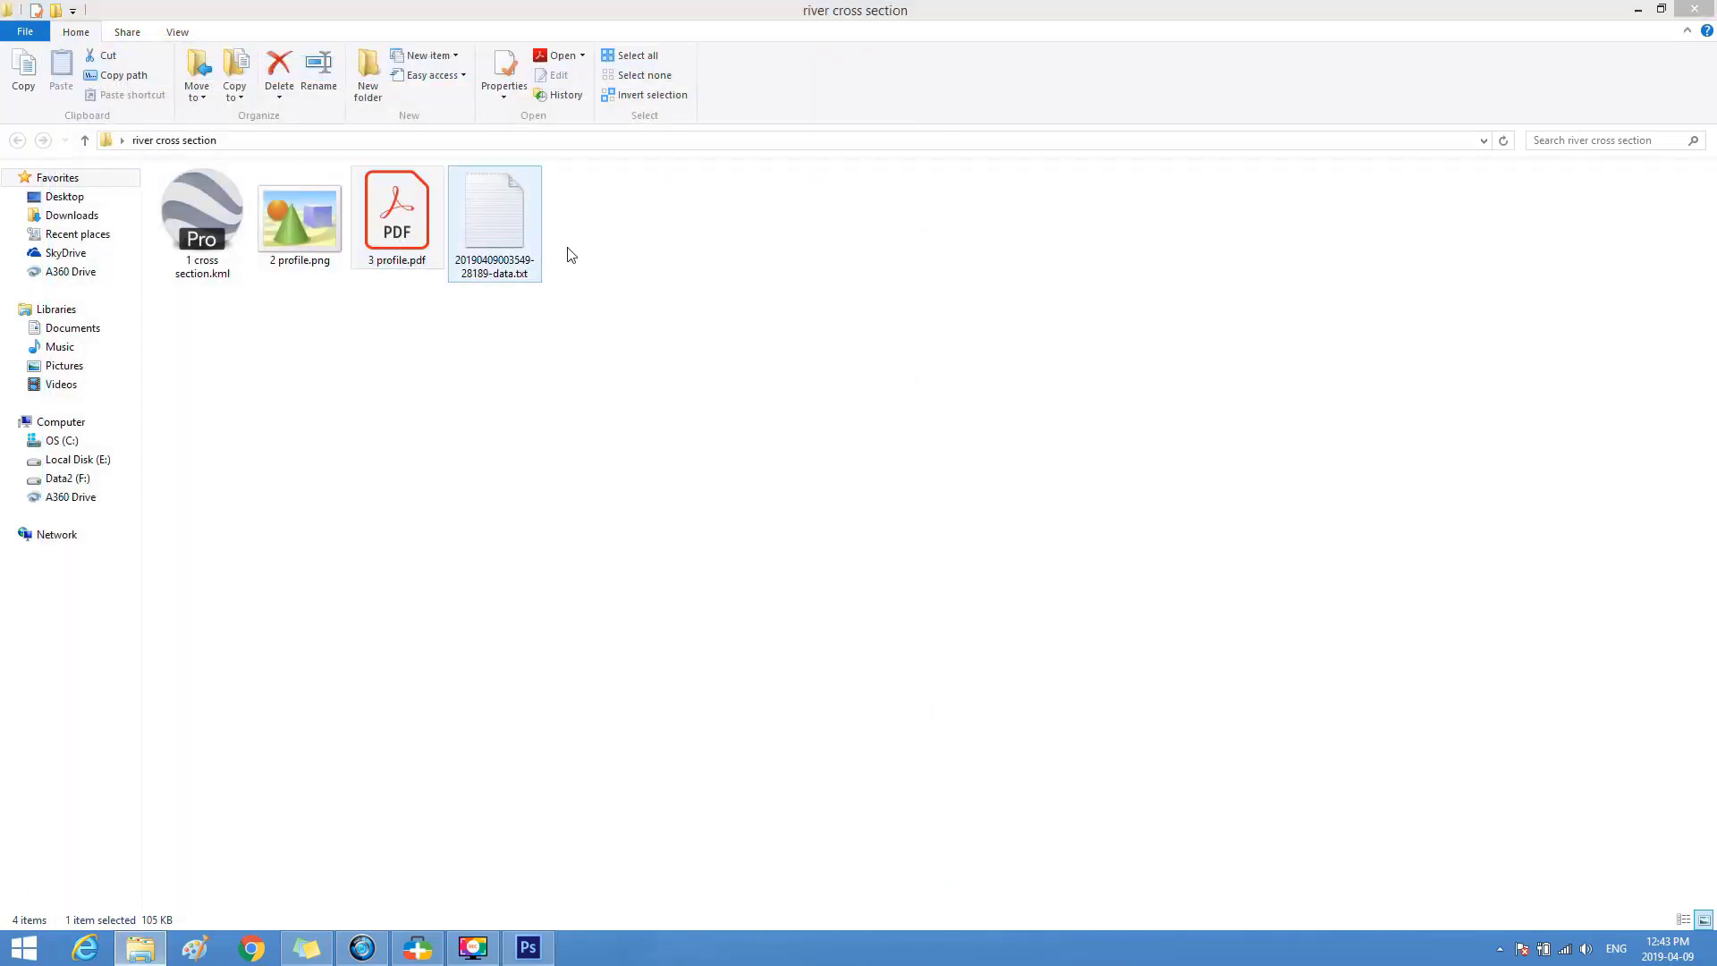
# - Close the folder and Photoshop, then reopen the river cross section folder
pyautogui.click(1693, 9)
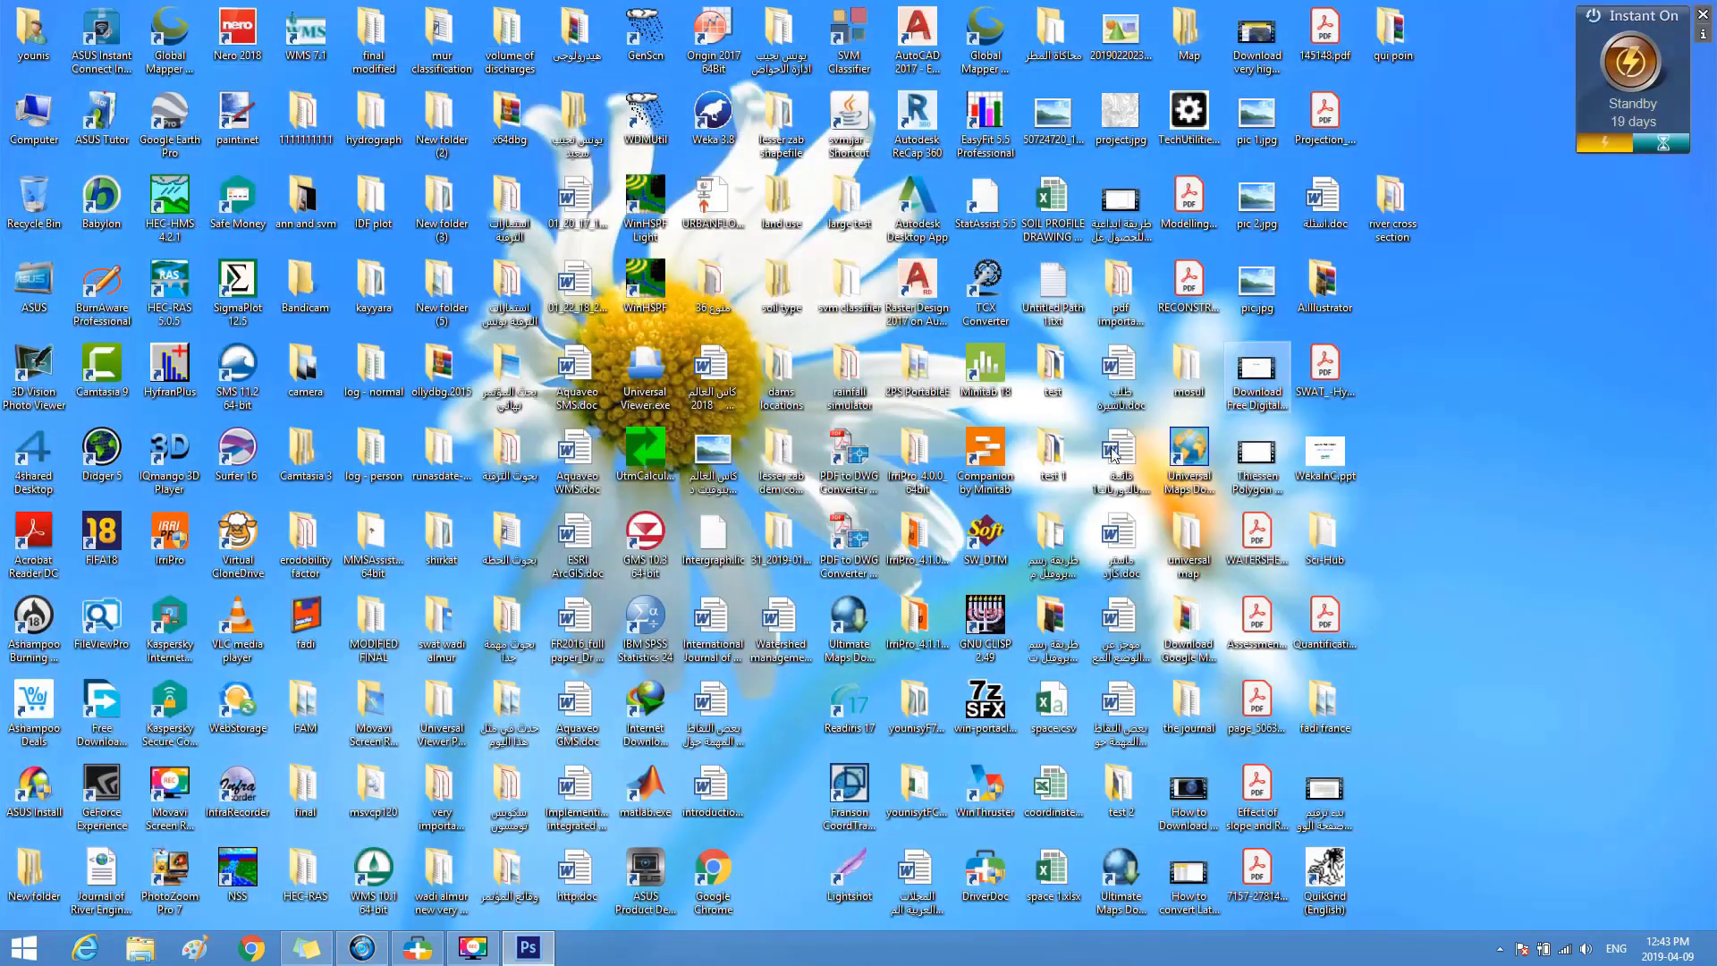
pyautogui.click(530, 952)
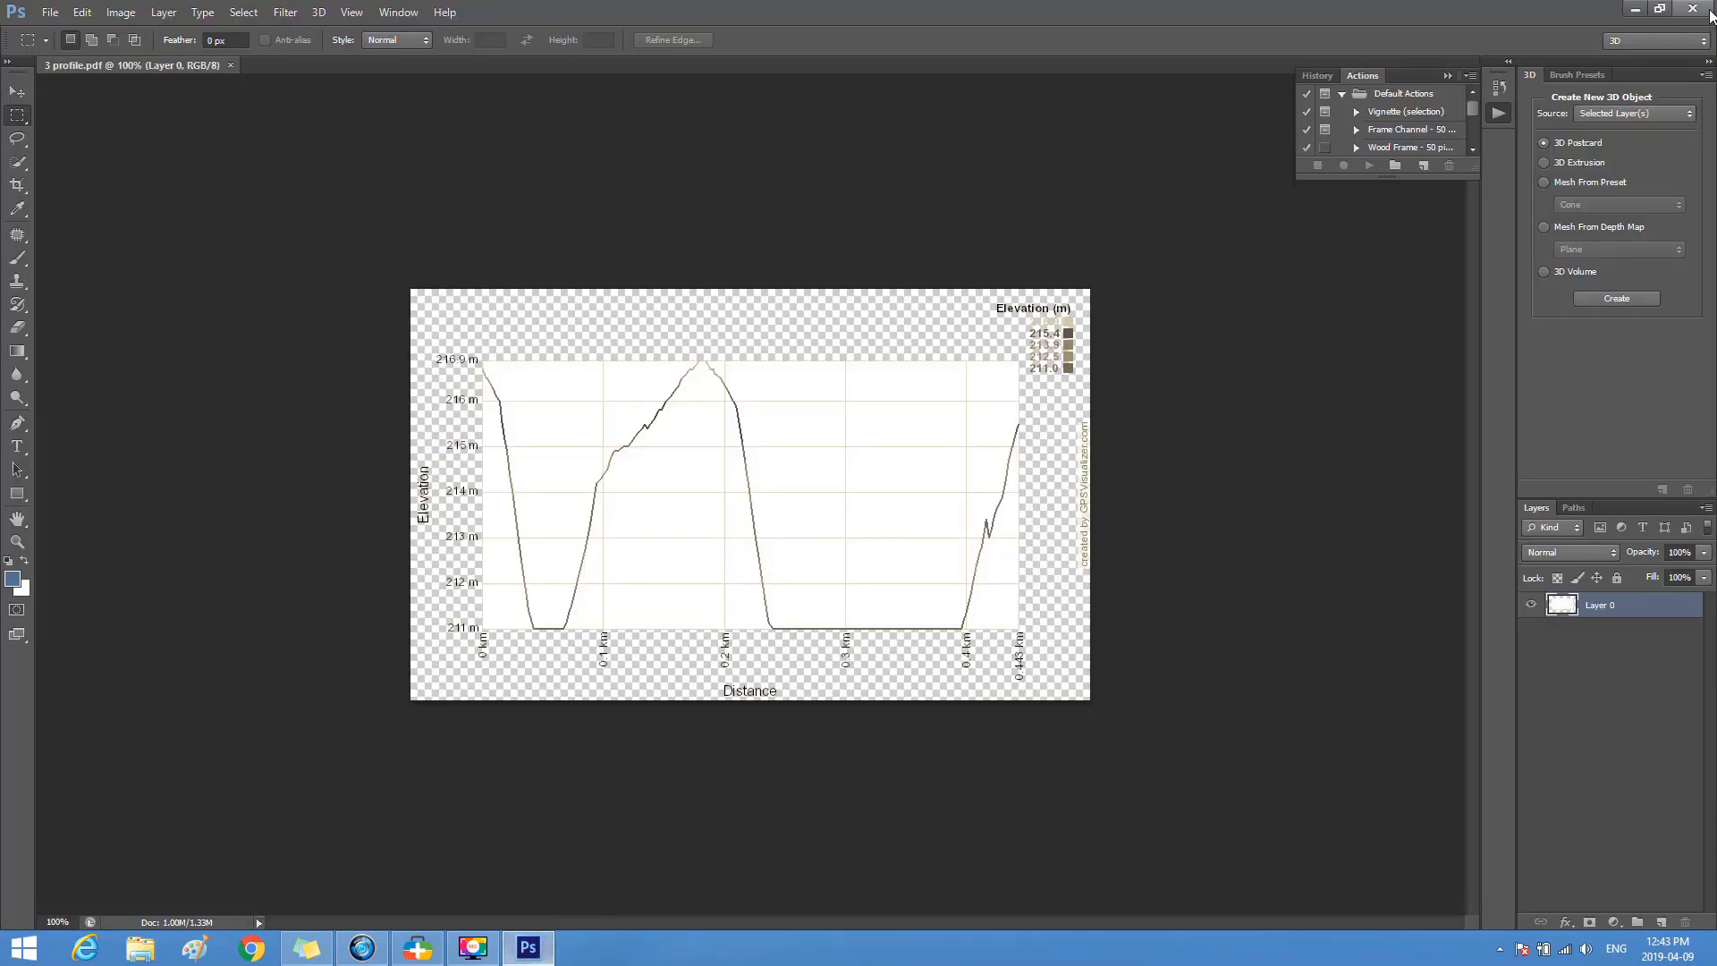
pyautogui.click(1699, 9)
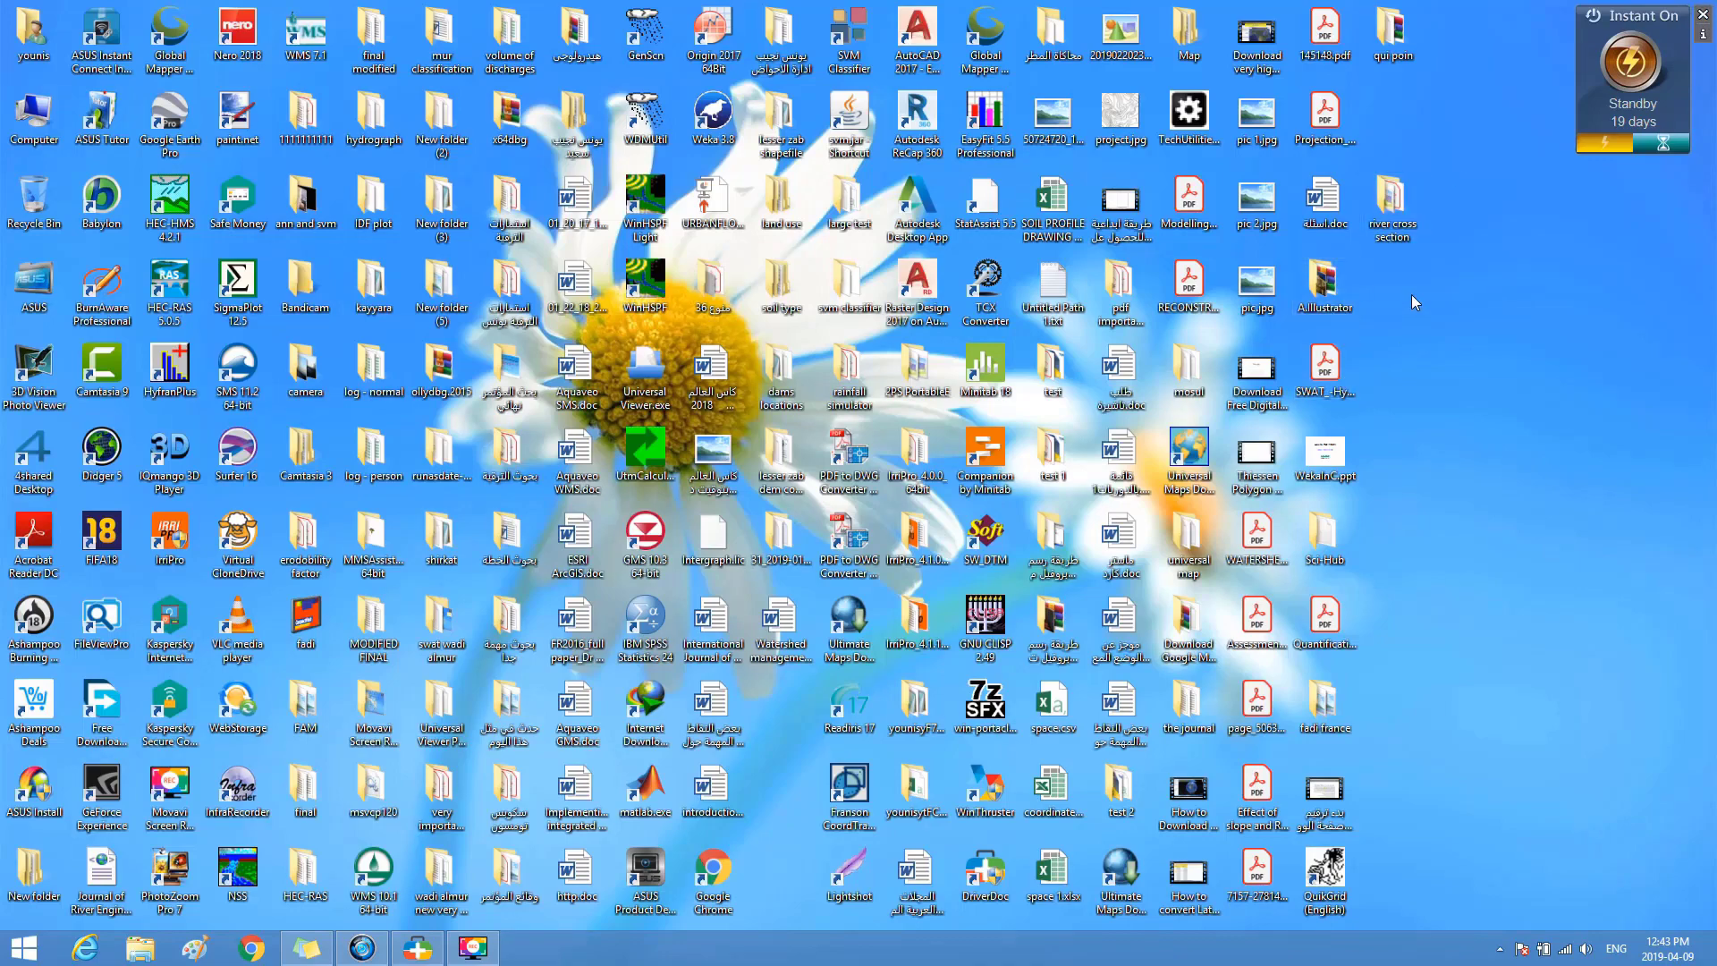
pyautogui.doubleClick(1392, 201)
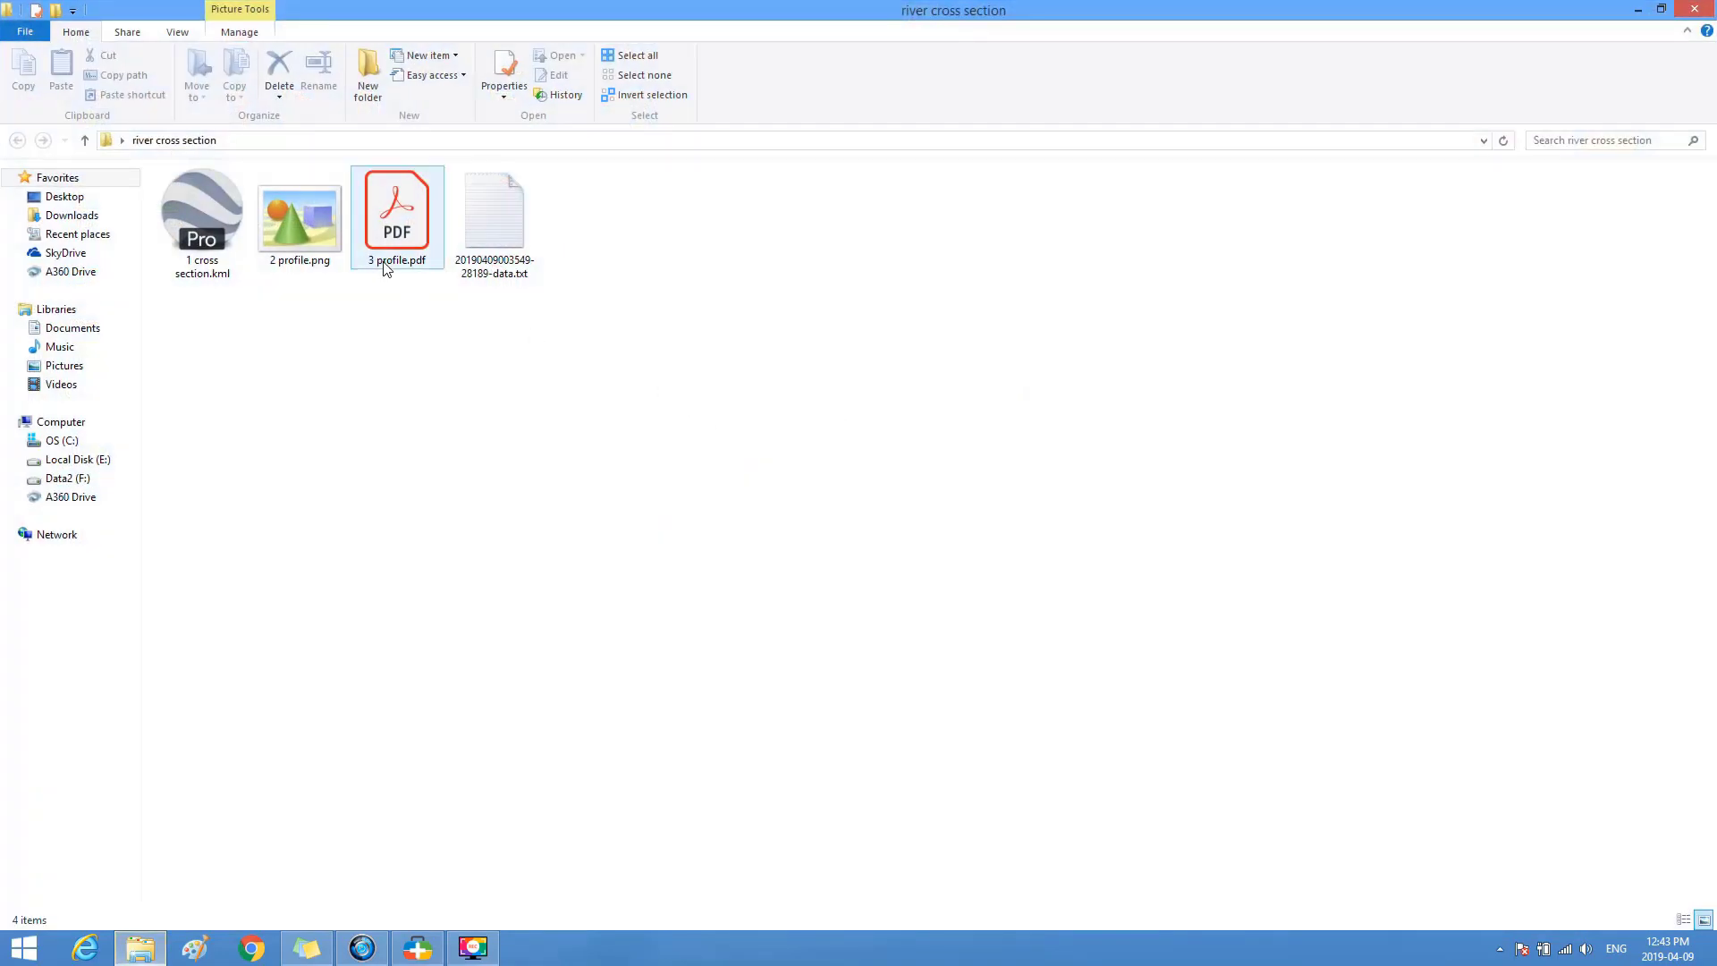
# - View 3 profile.pdf in Acrobat Reader, then close Acrobat and the folder window
pyautogui.doubleClick(379, 244)
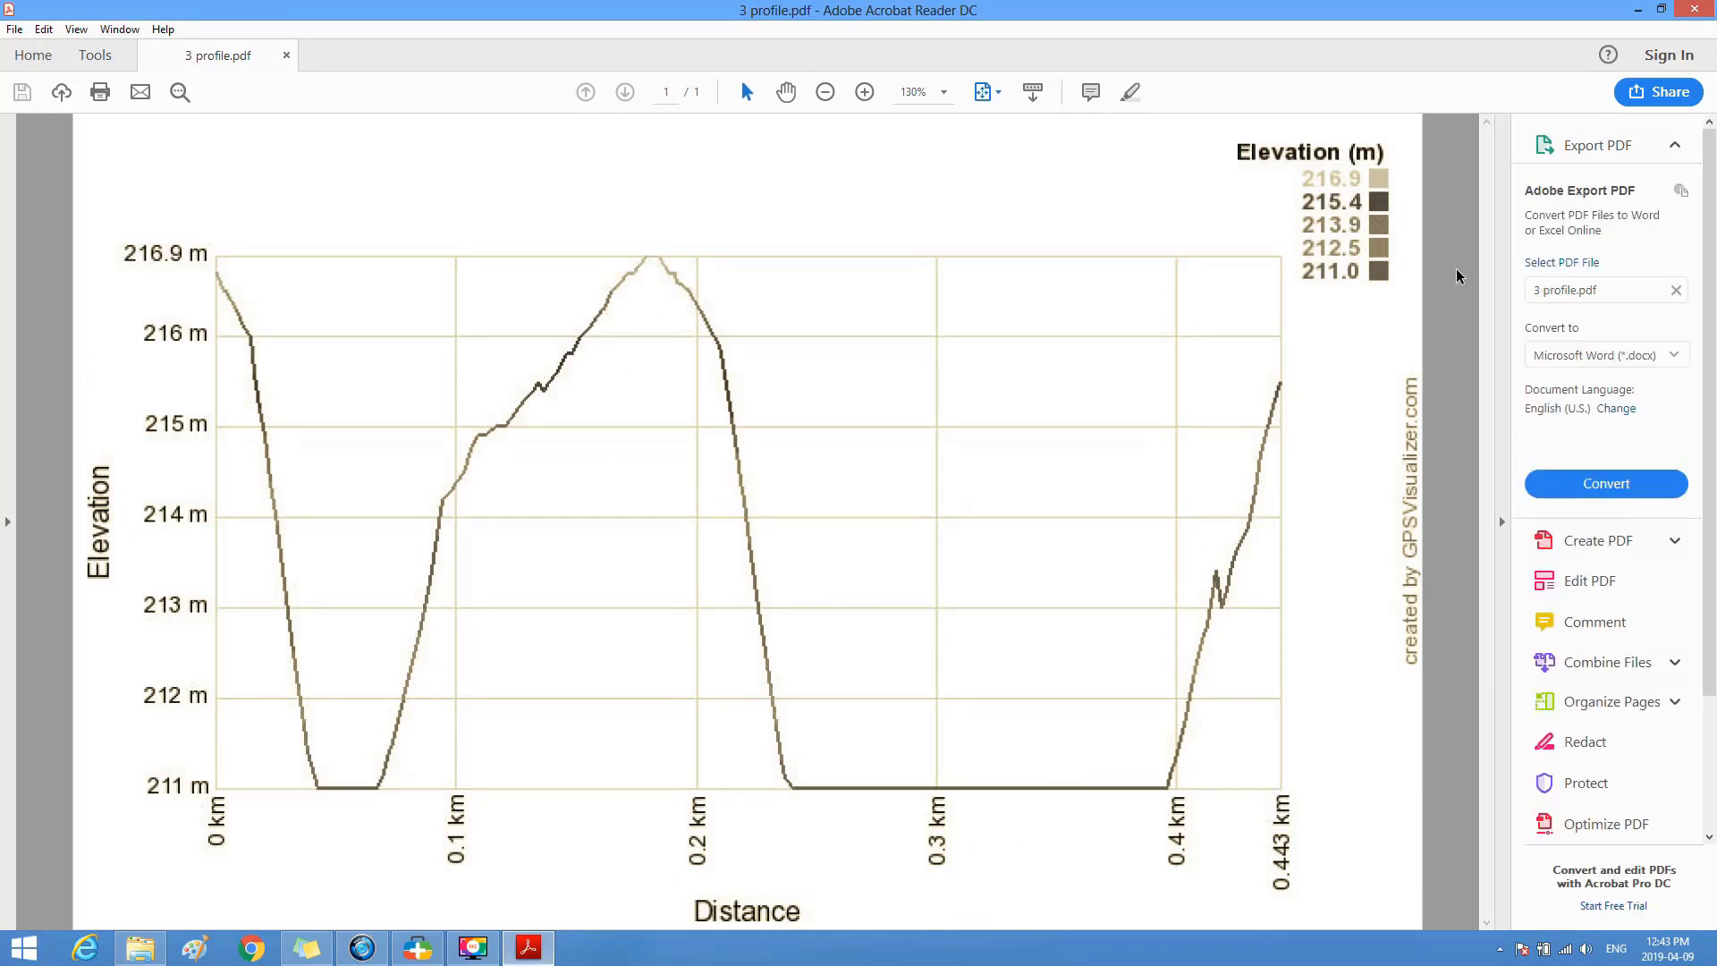
pyautogui.click(1693, 11)
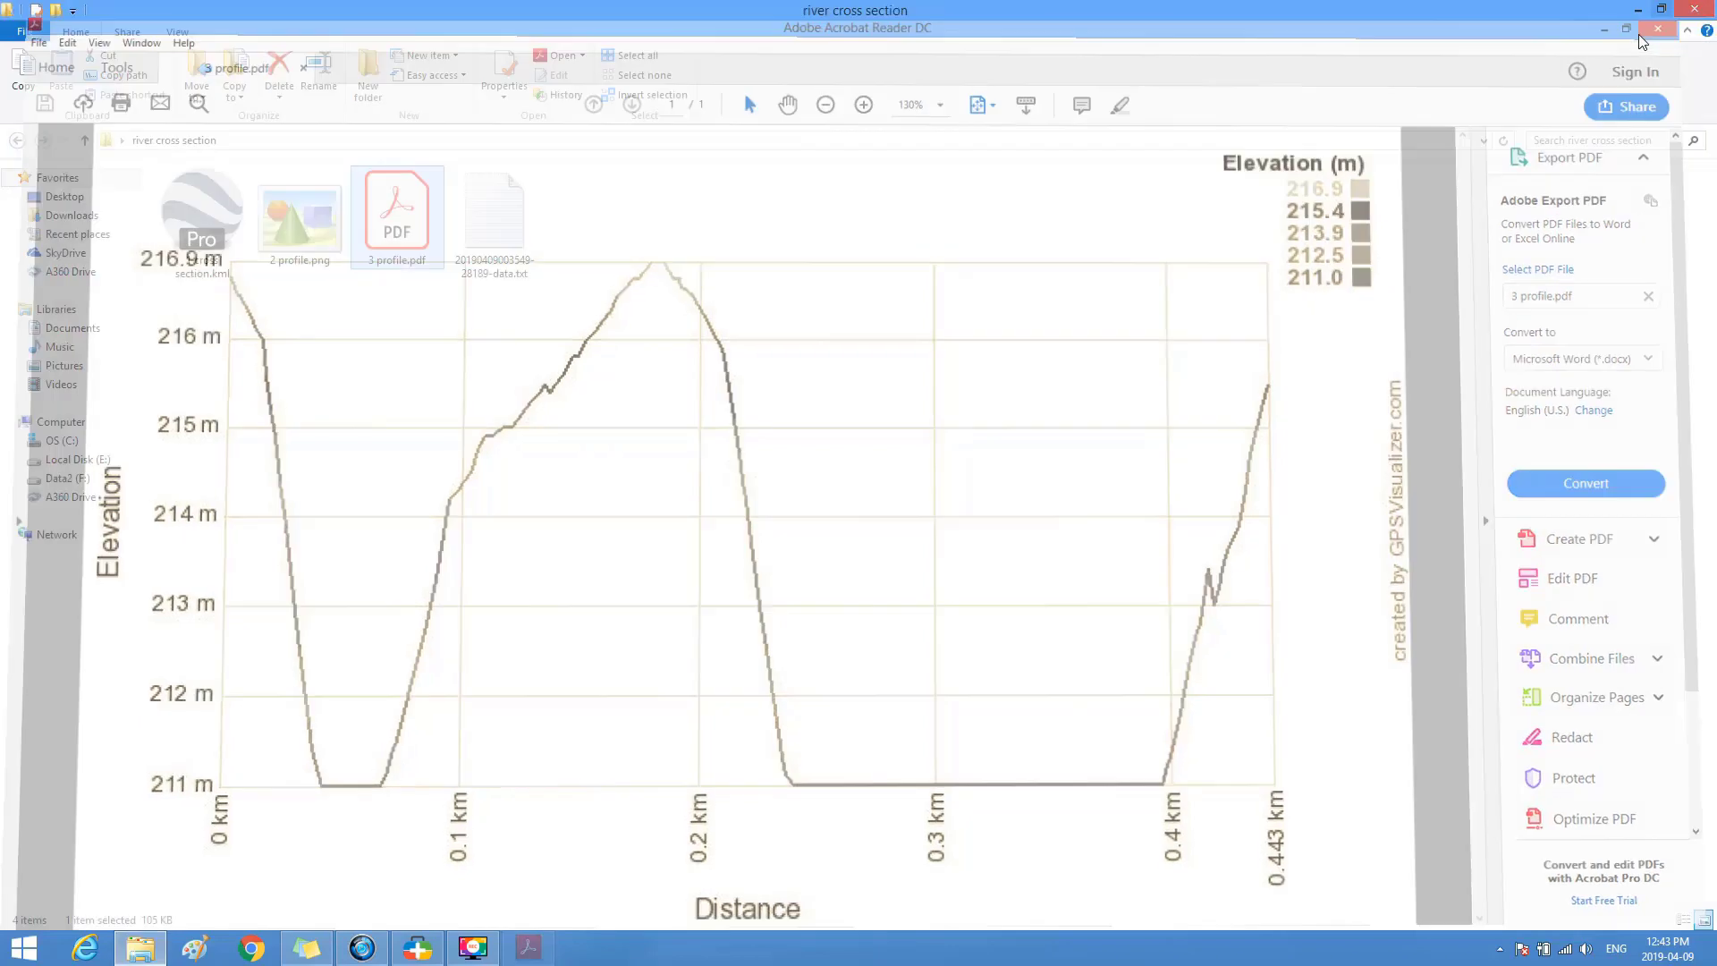
pyautogui.click(1710, 7)
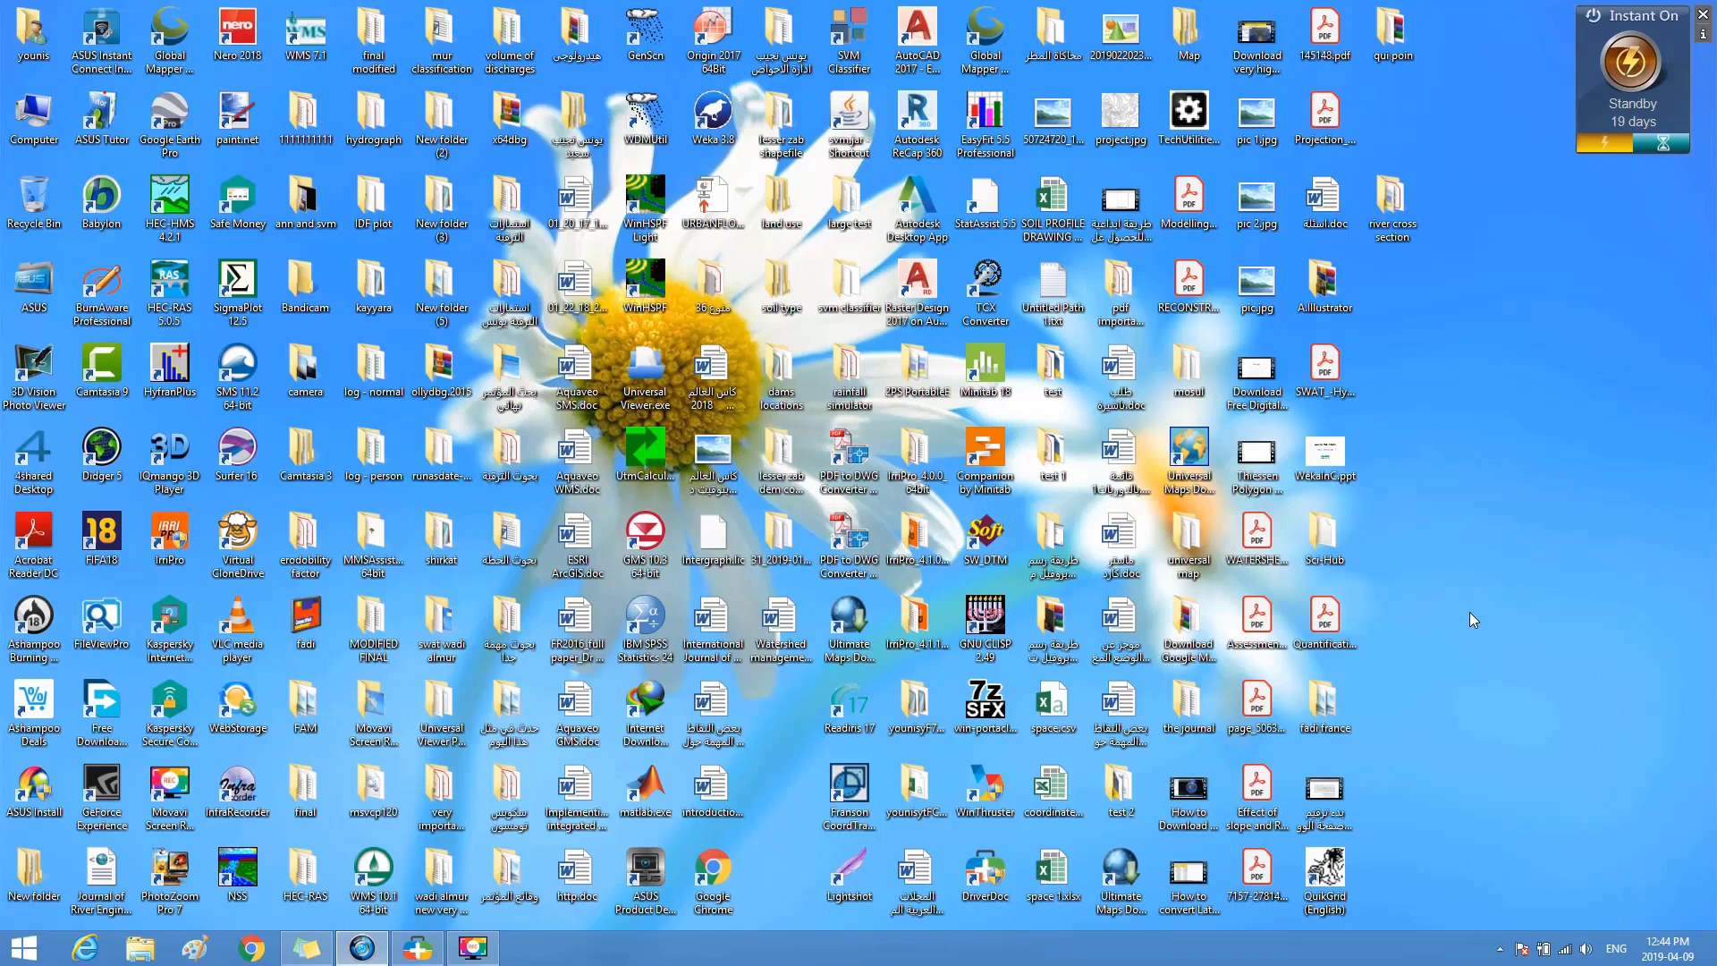
pyautogui.doubleClick(1394, 201)
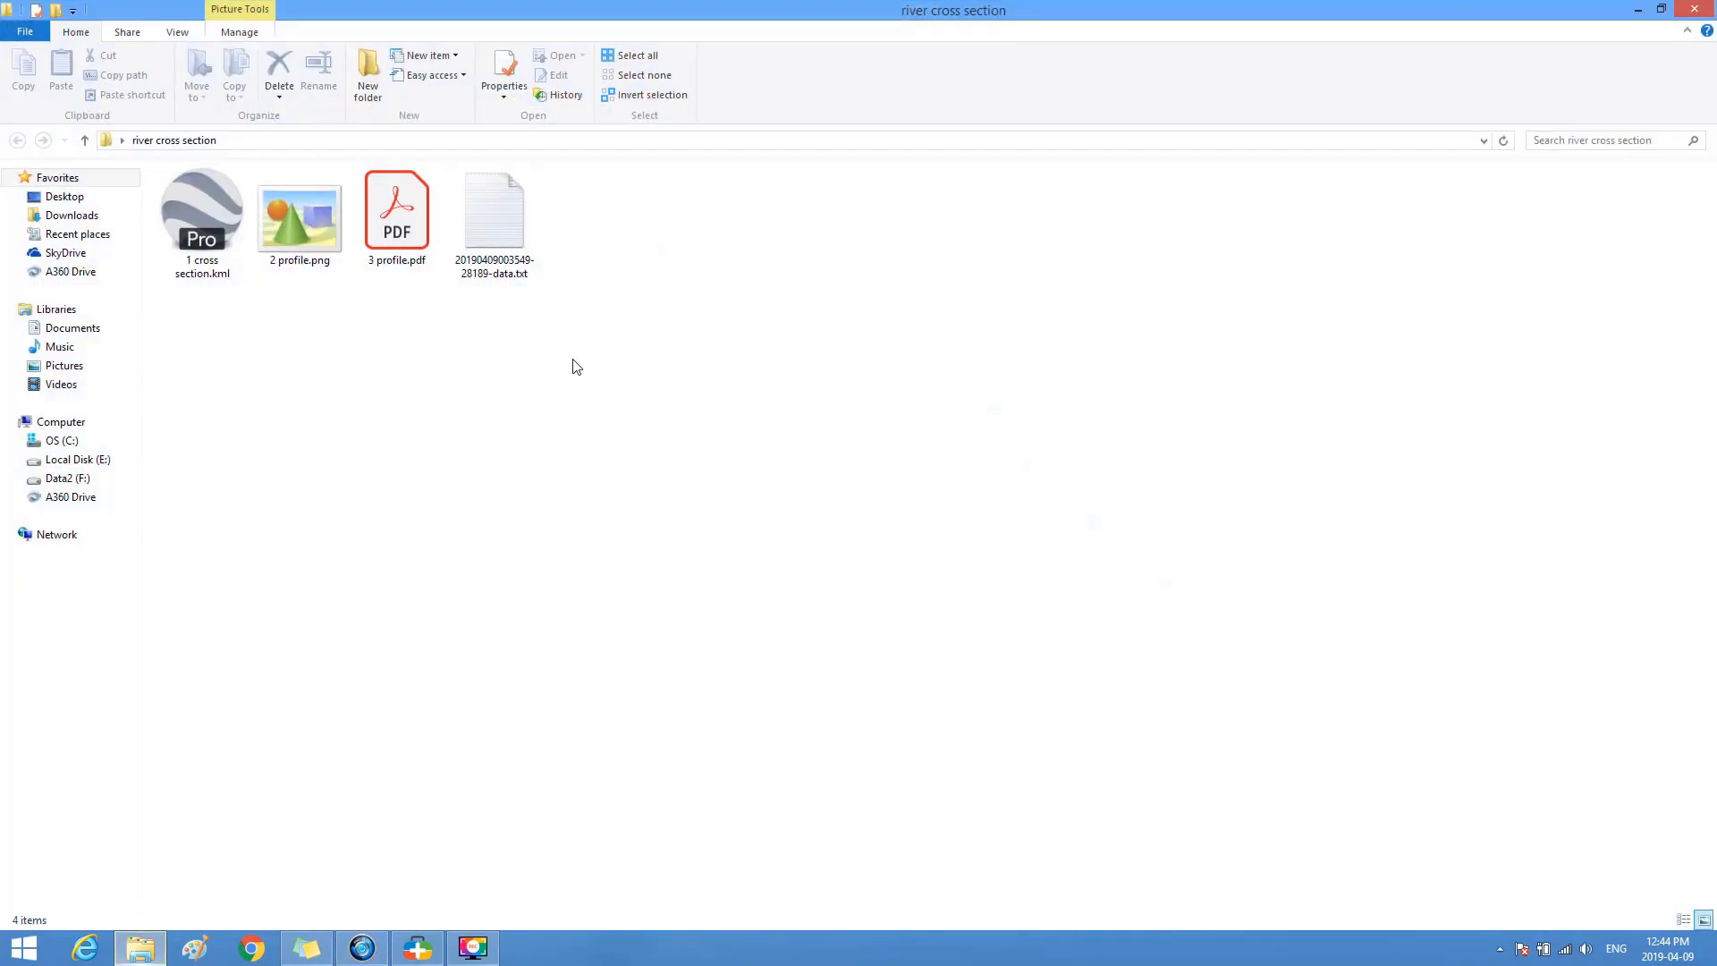
pyautogui.click(418, 249)
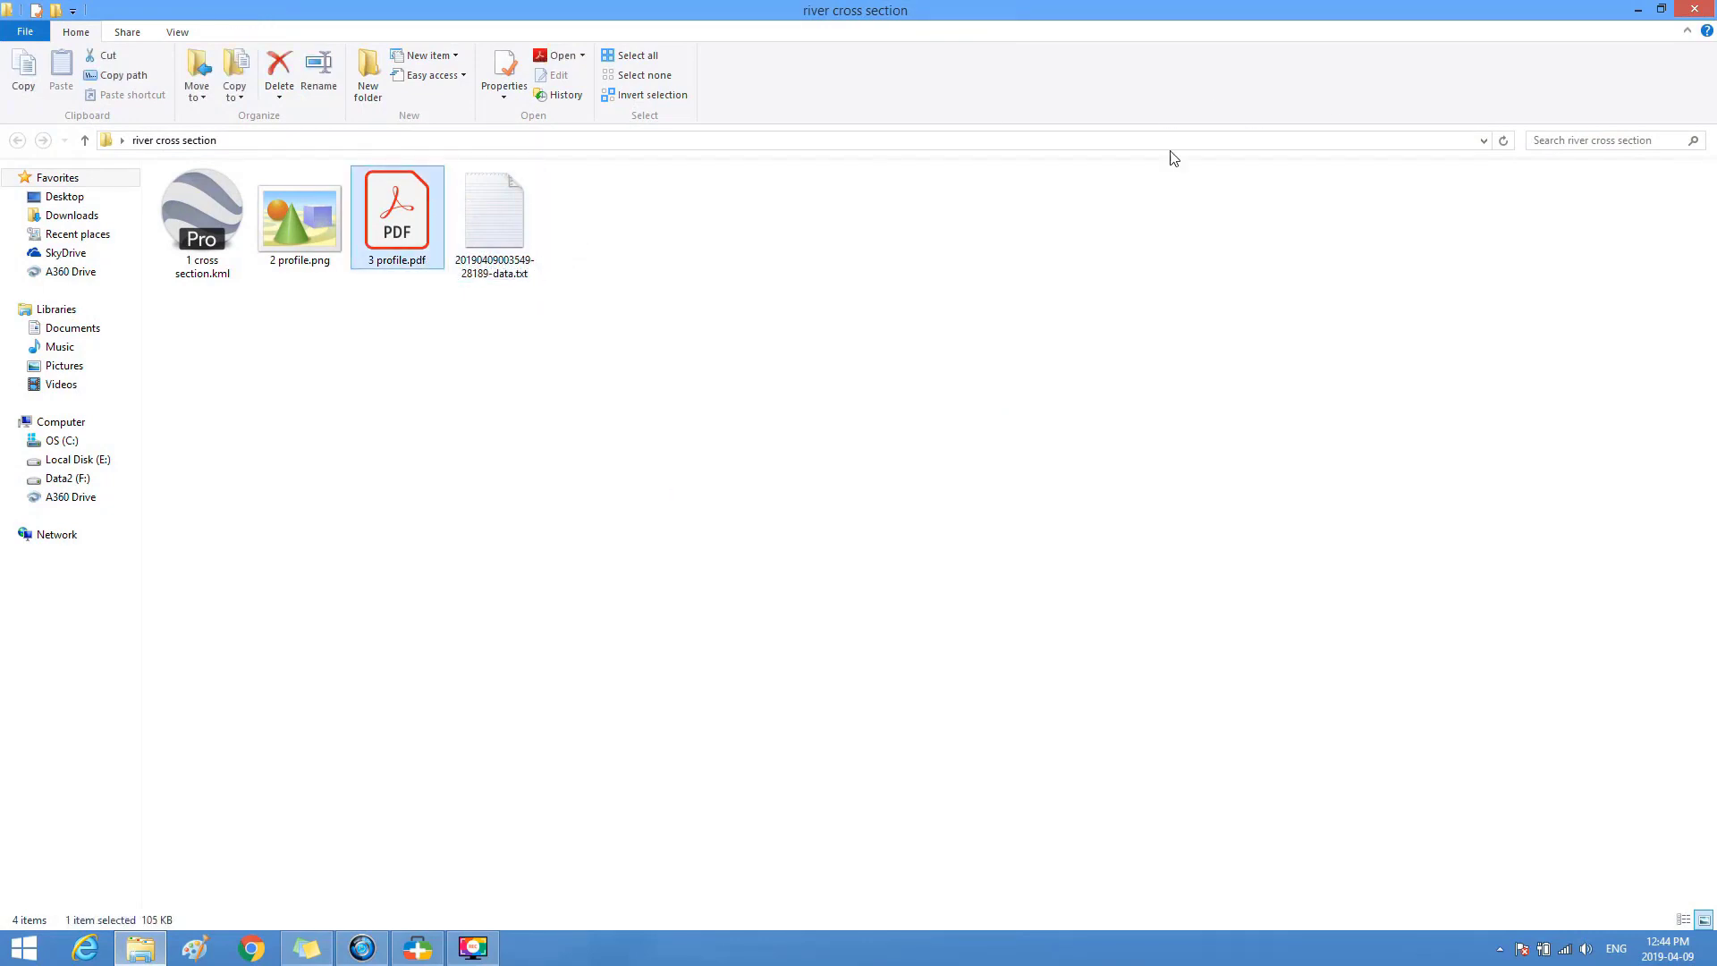
pyautogui.click(1706, 7)
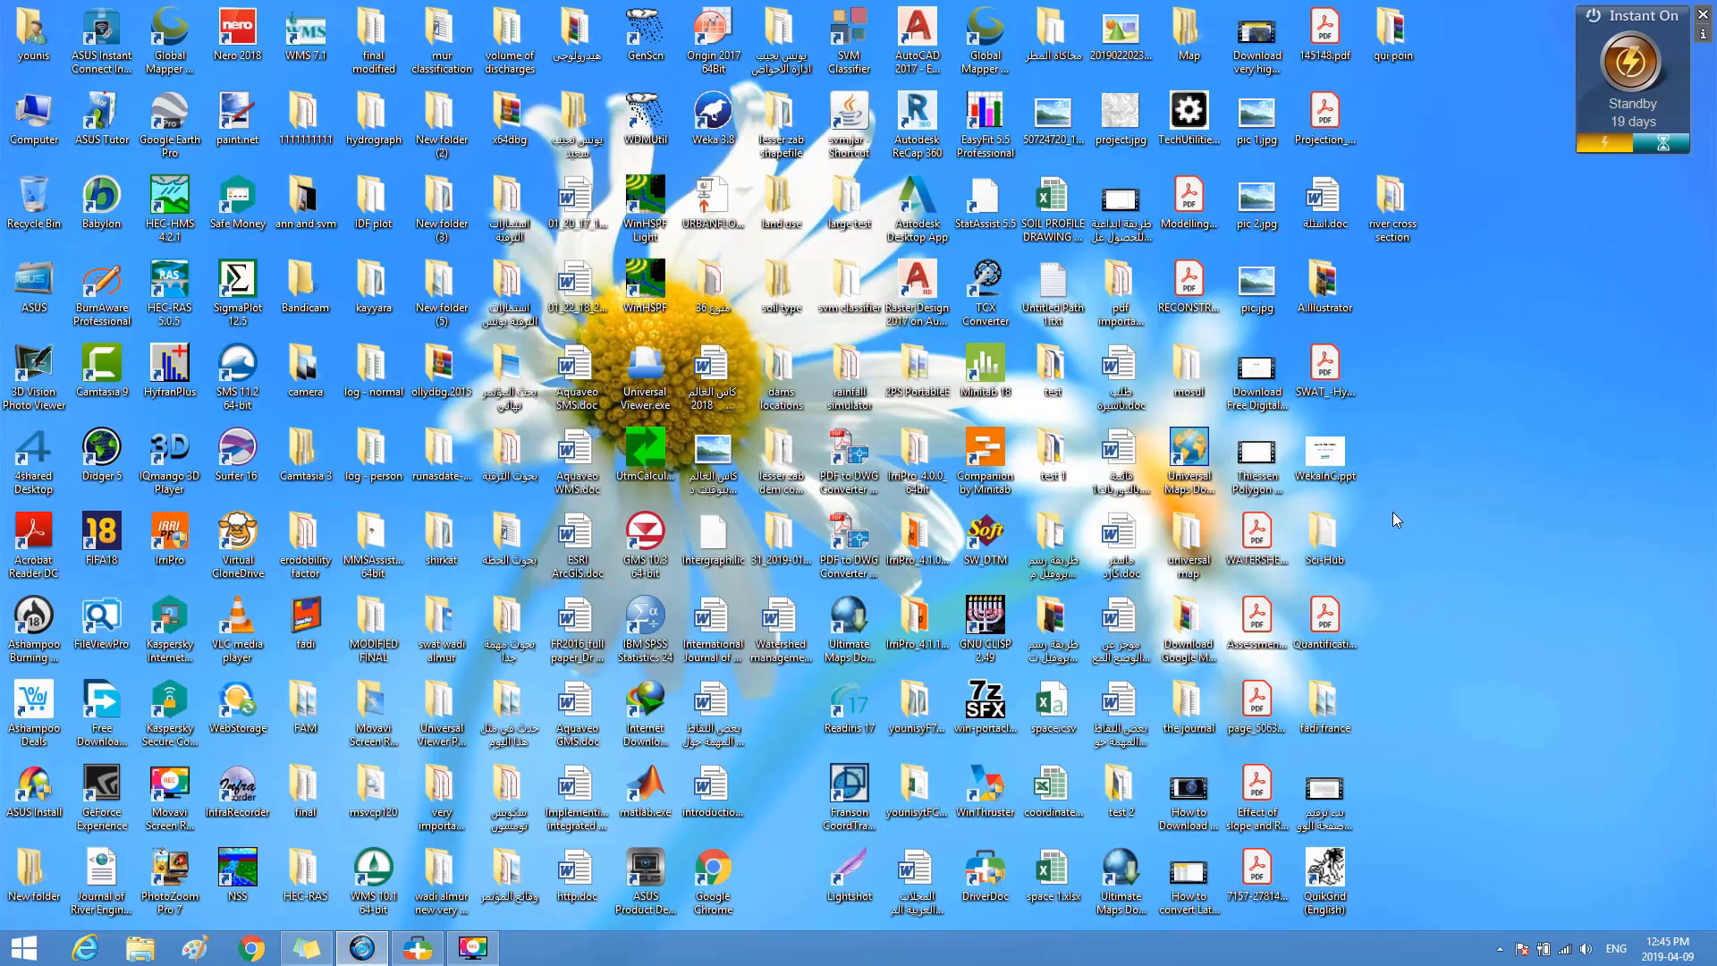
pyautogui.click(856, 461)
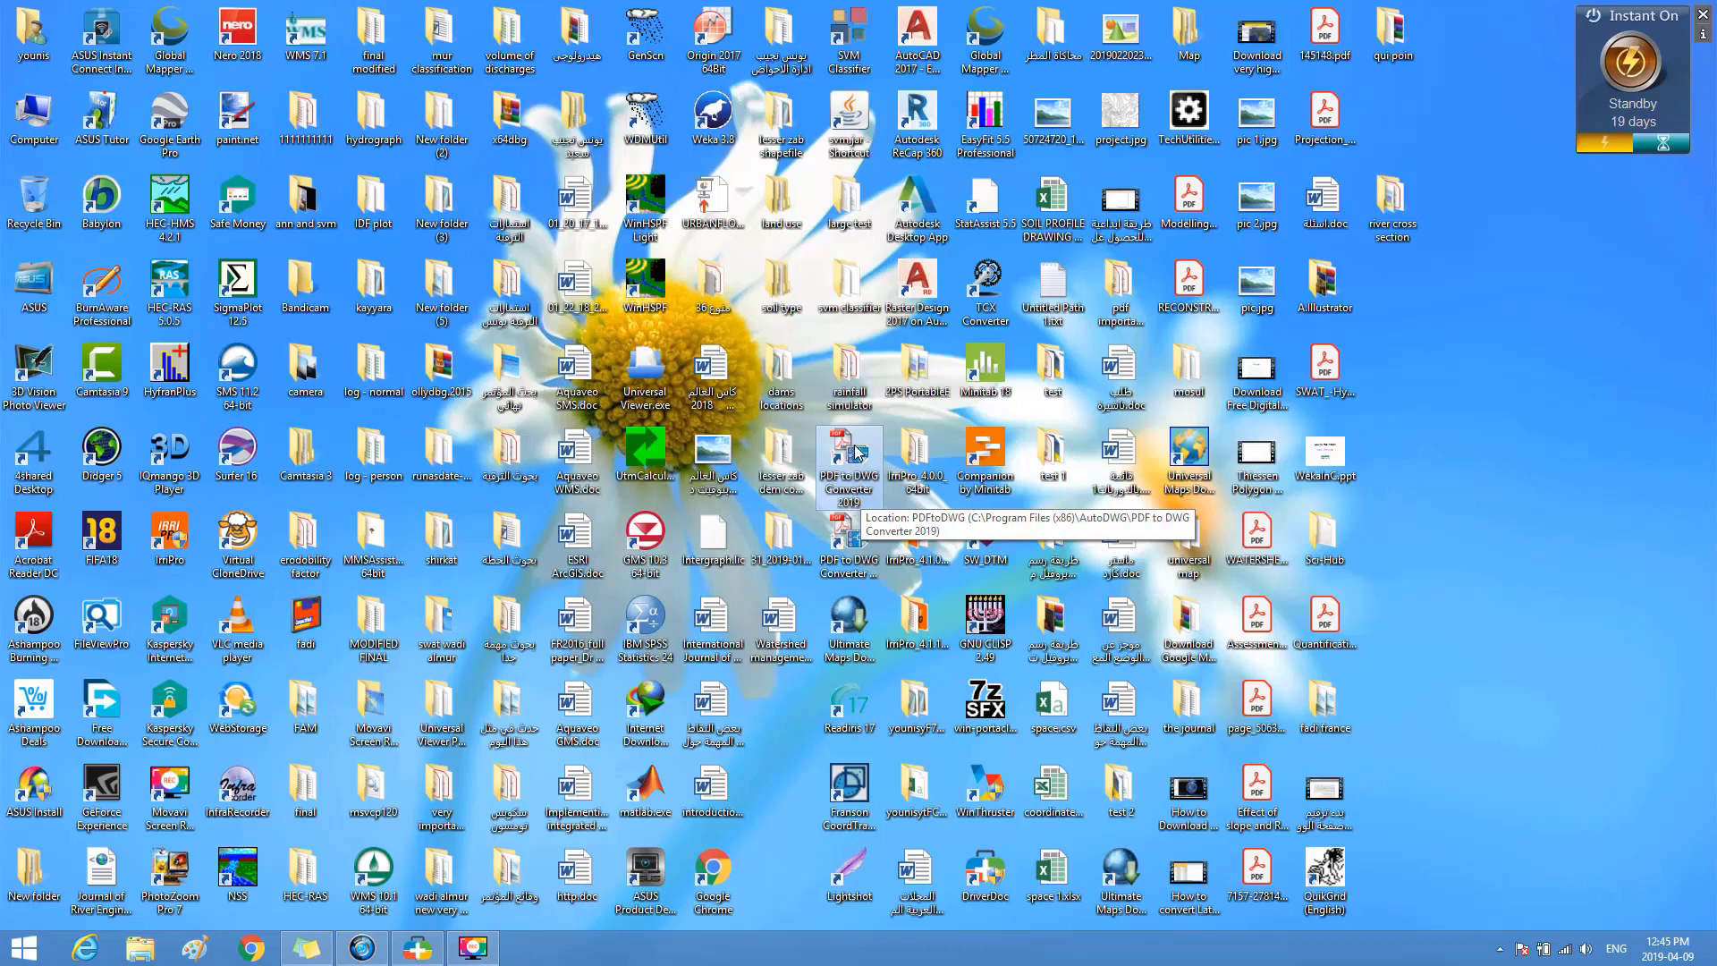
# - Start PDF to DWG Converter keeping AutoCAD 2007/2008/2009 output, and browse for the source PDF
pyautogui.doubleClick(856, 452)
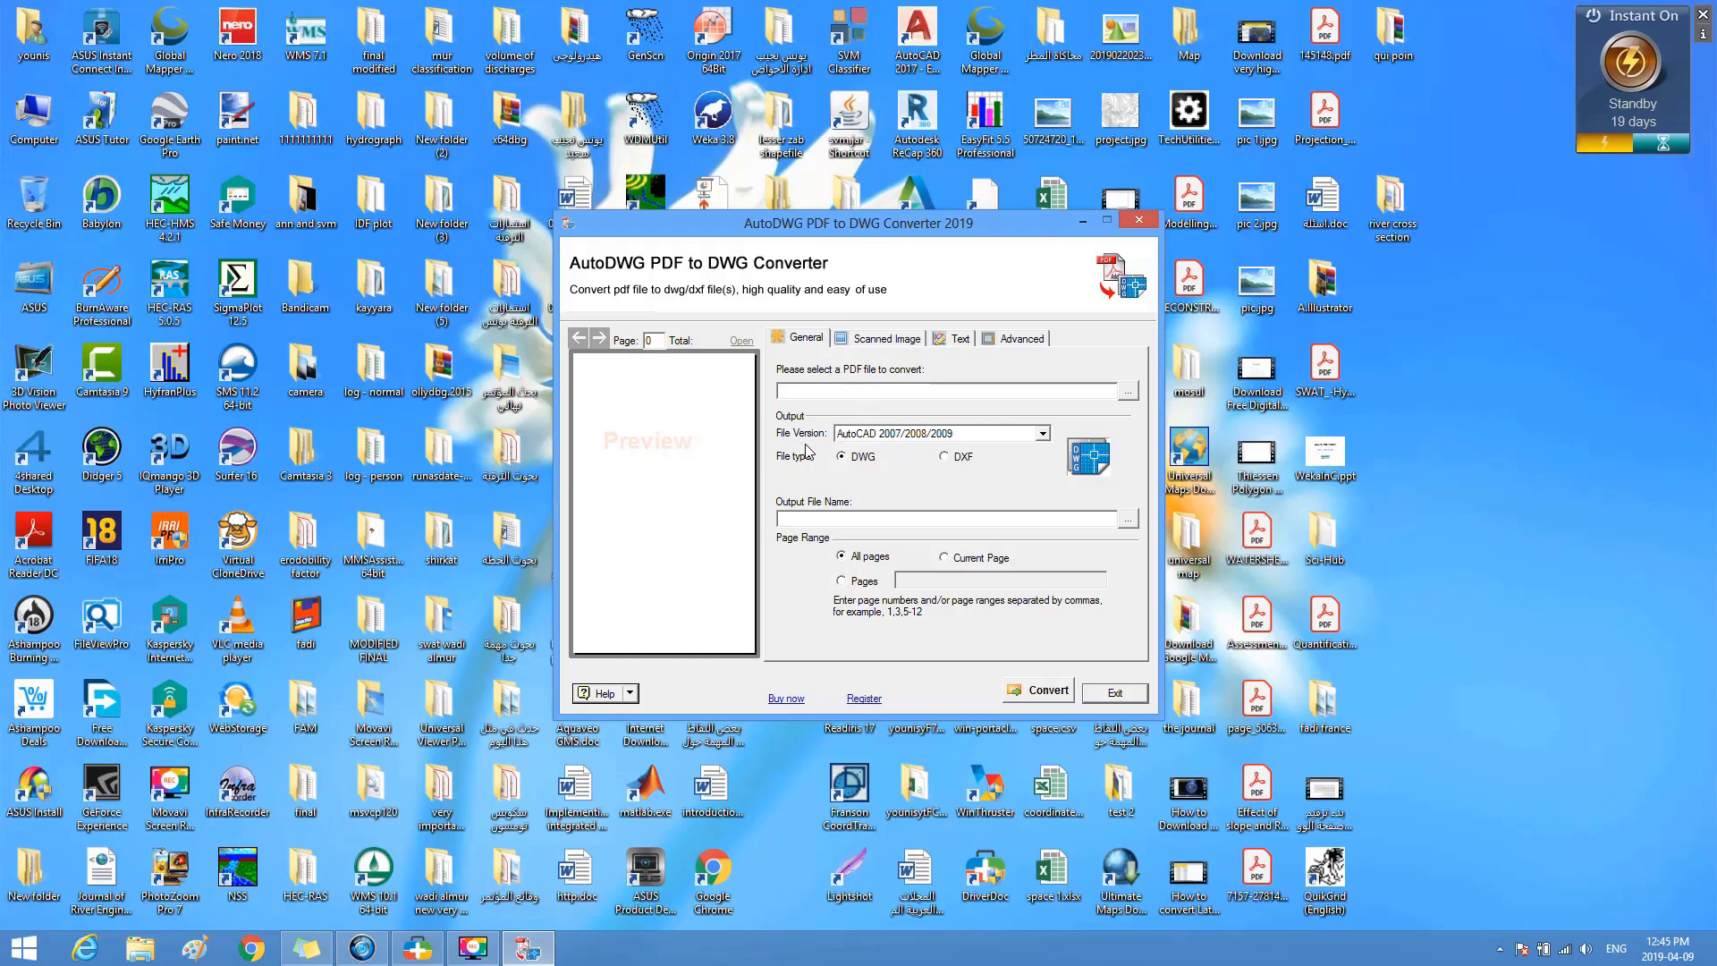
pyautogui.click(935, 437)
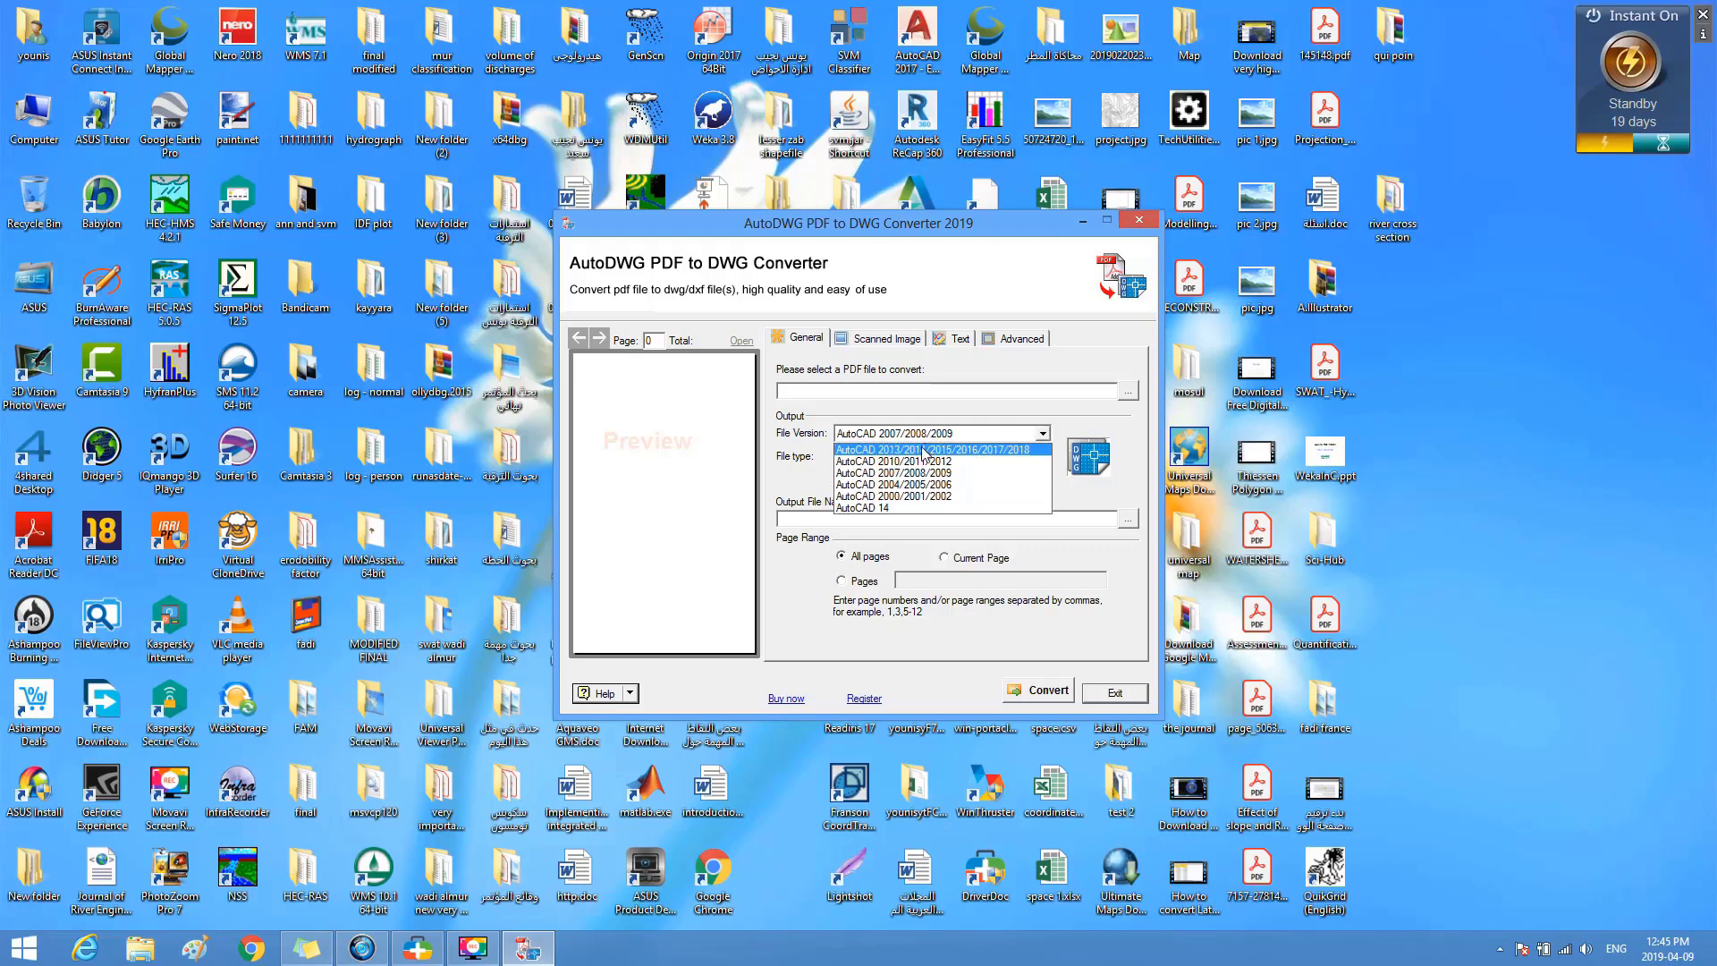
pyautogui.click(1043, 434)
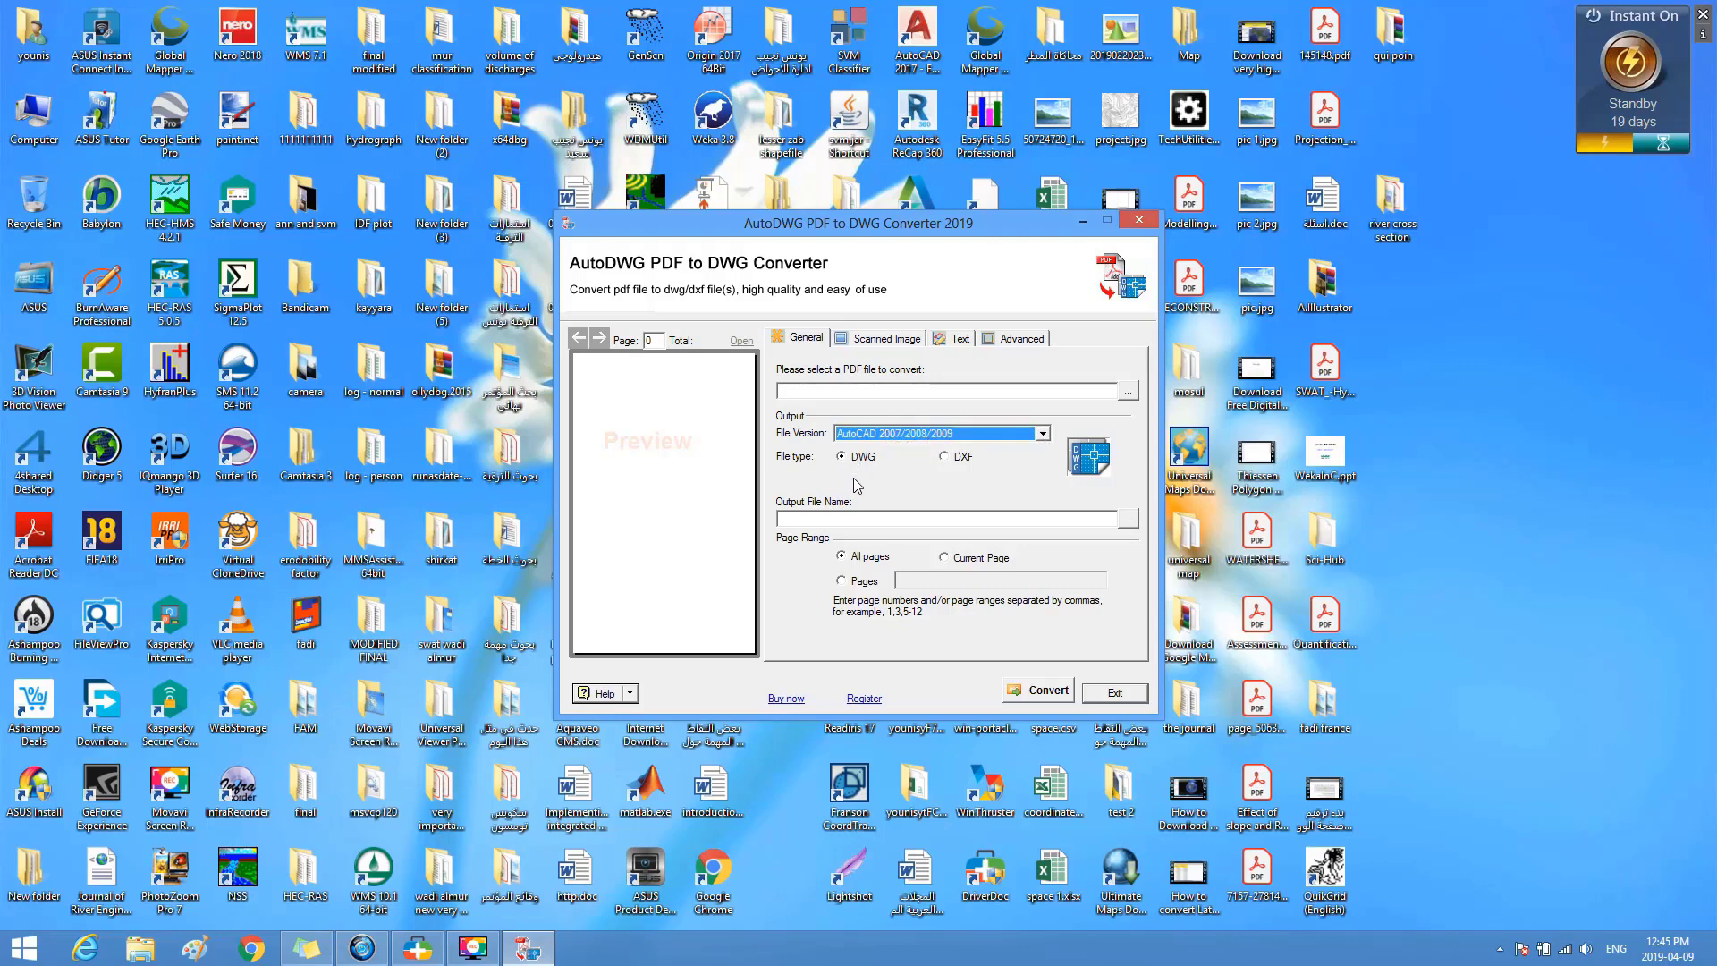
pyautogui.click(1127, 395)
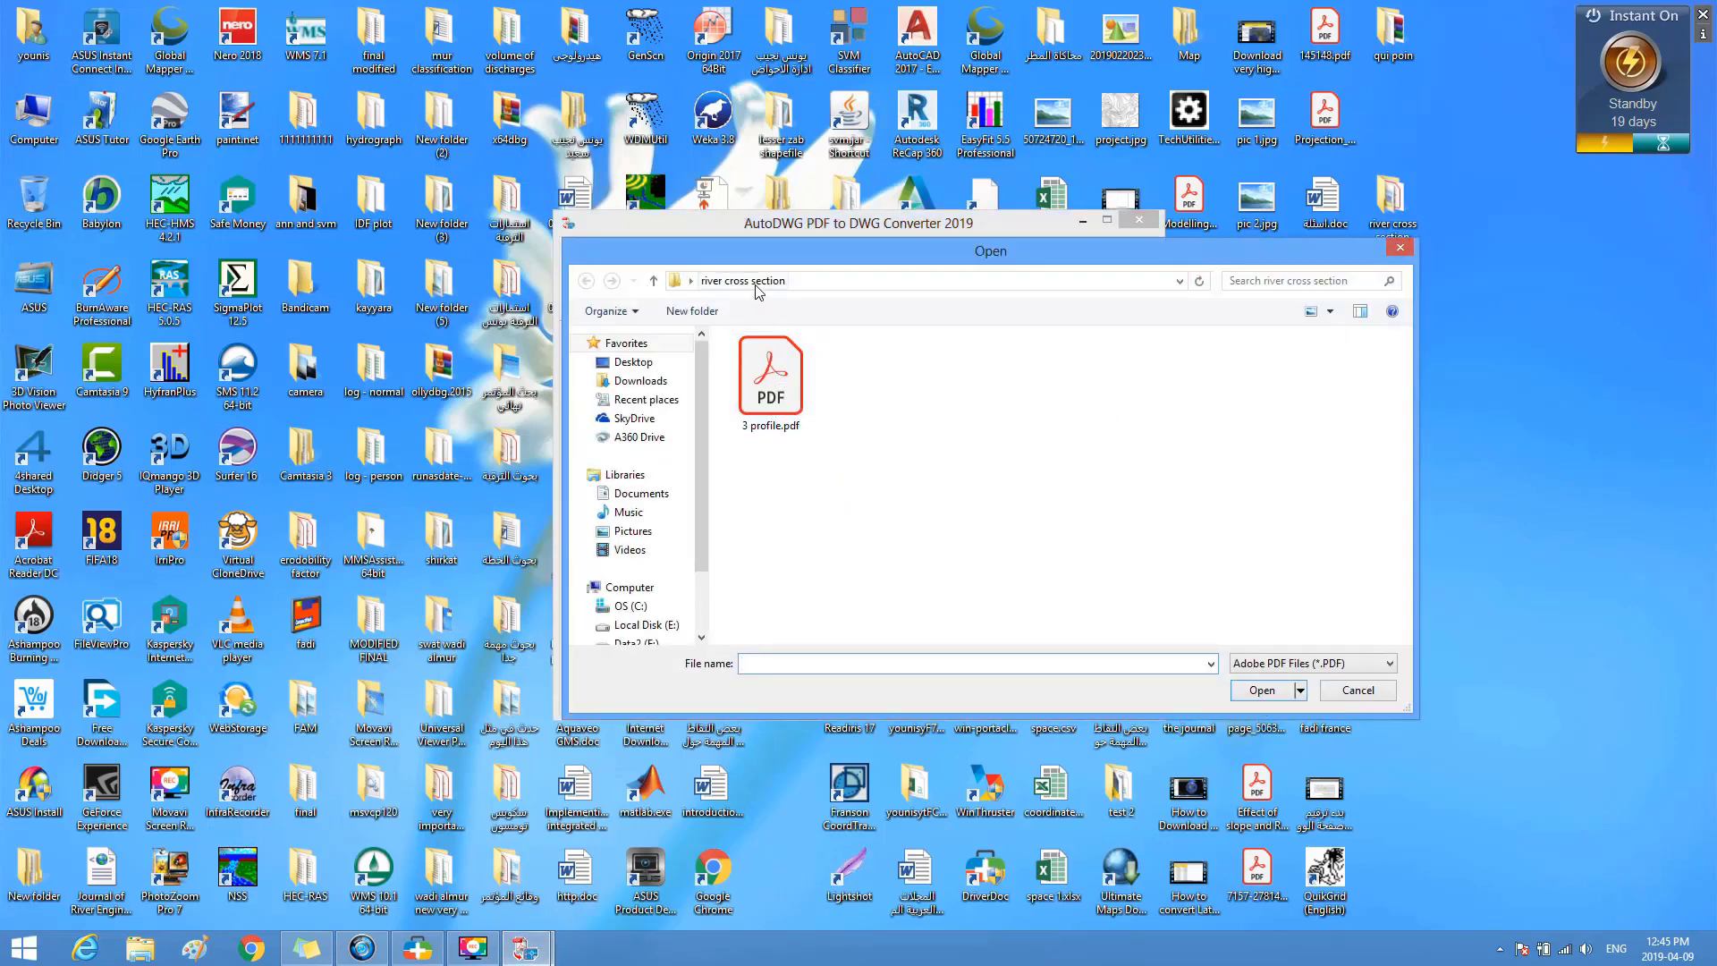
# - Select 3 profile.pdf in the Open dialog as the PDF to convert
pyautogui.click(769, 356)
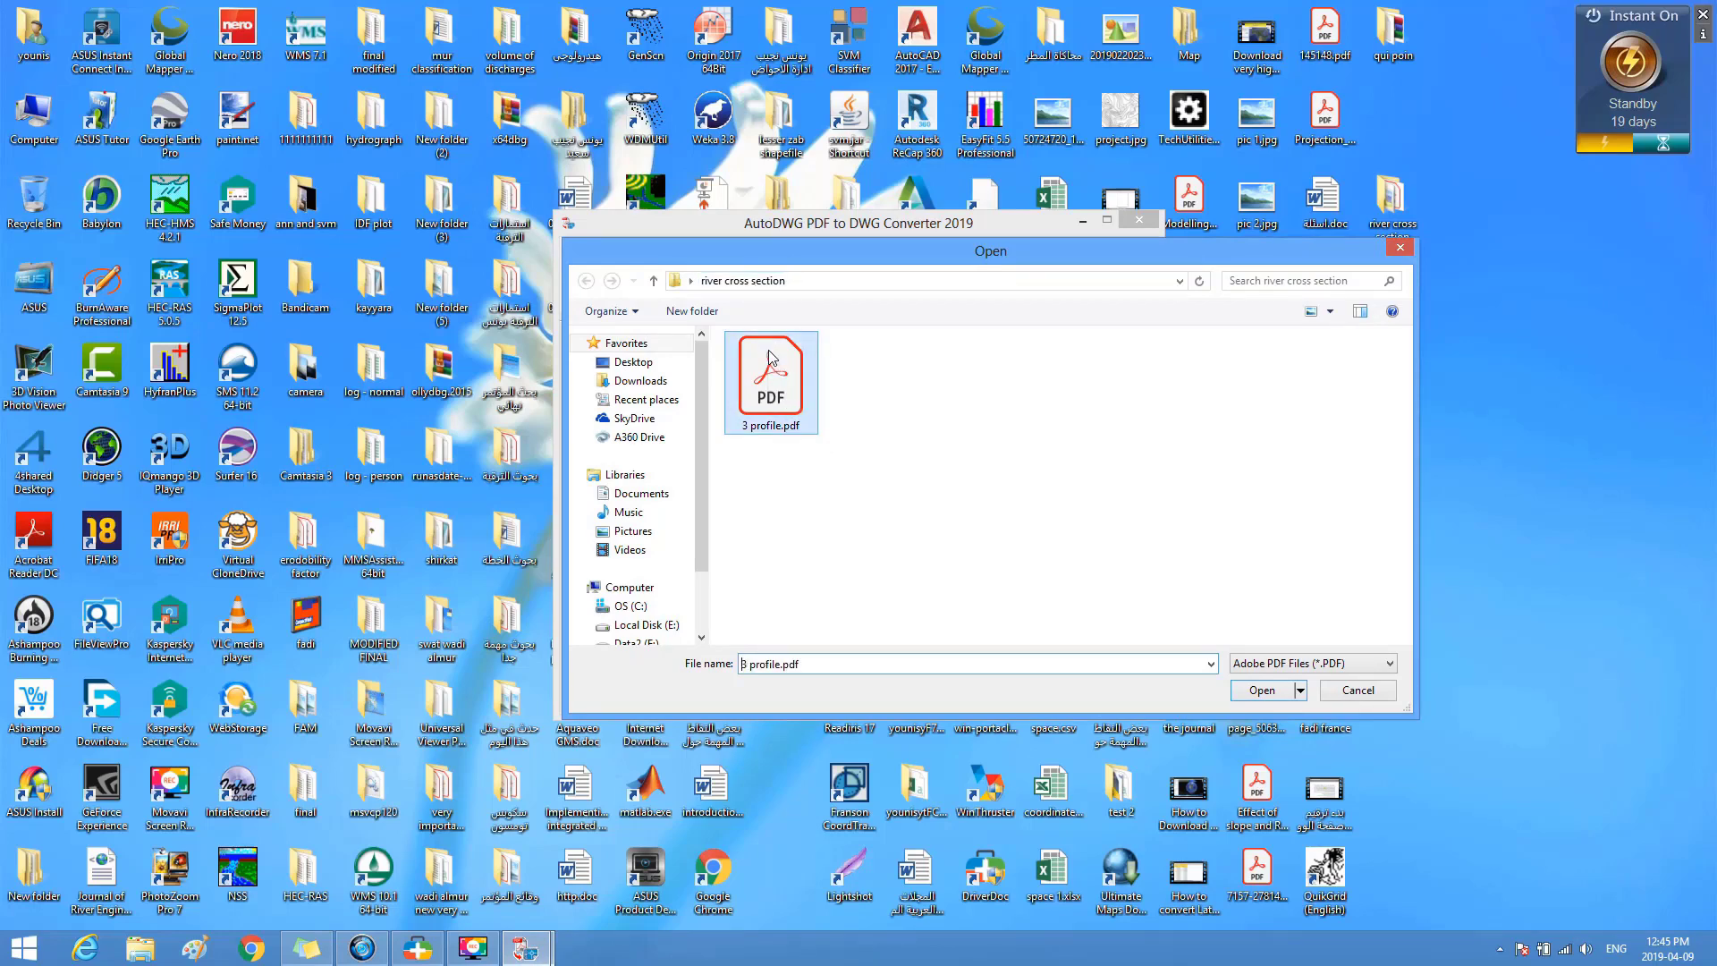
pyautogui.click(1247, 689)
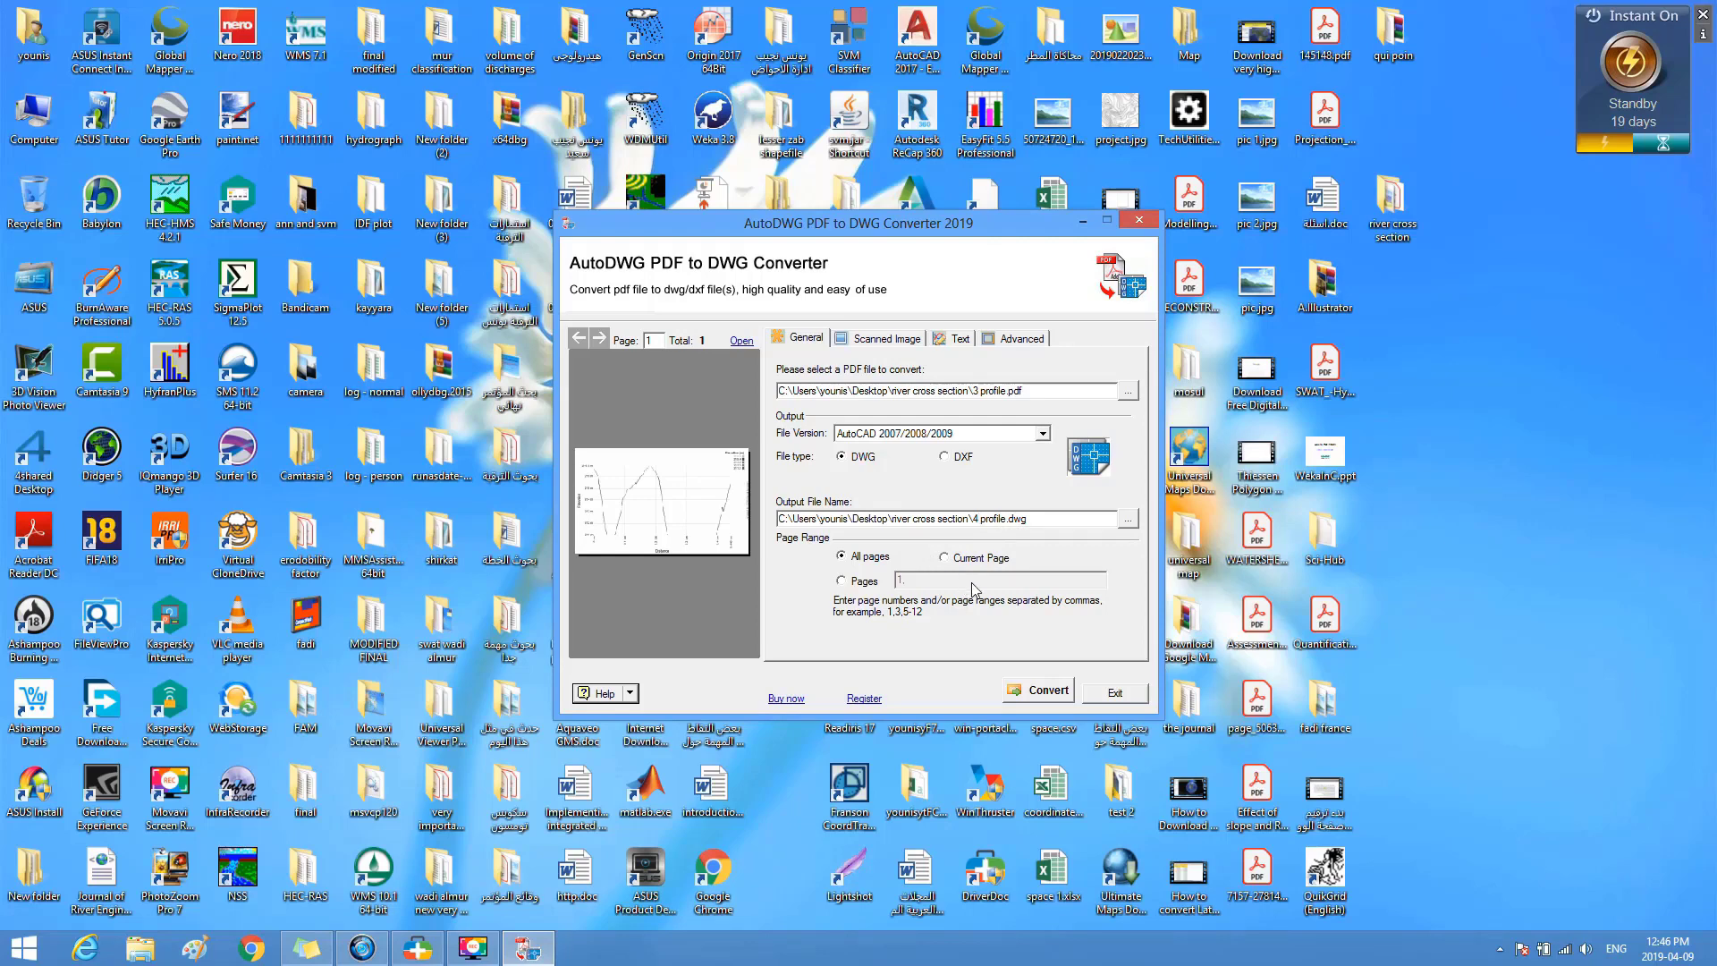
# - Convert 3 profile.pdf to 4 profile.dwg, preview the converted elevation profile, then close the viewer
pyautogui.click(1046, 693)
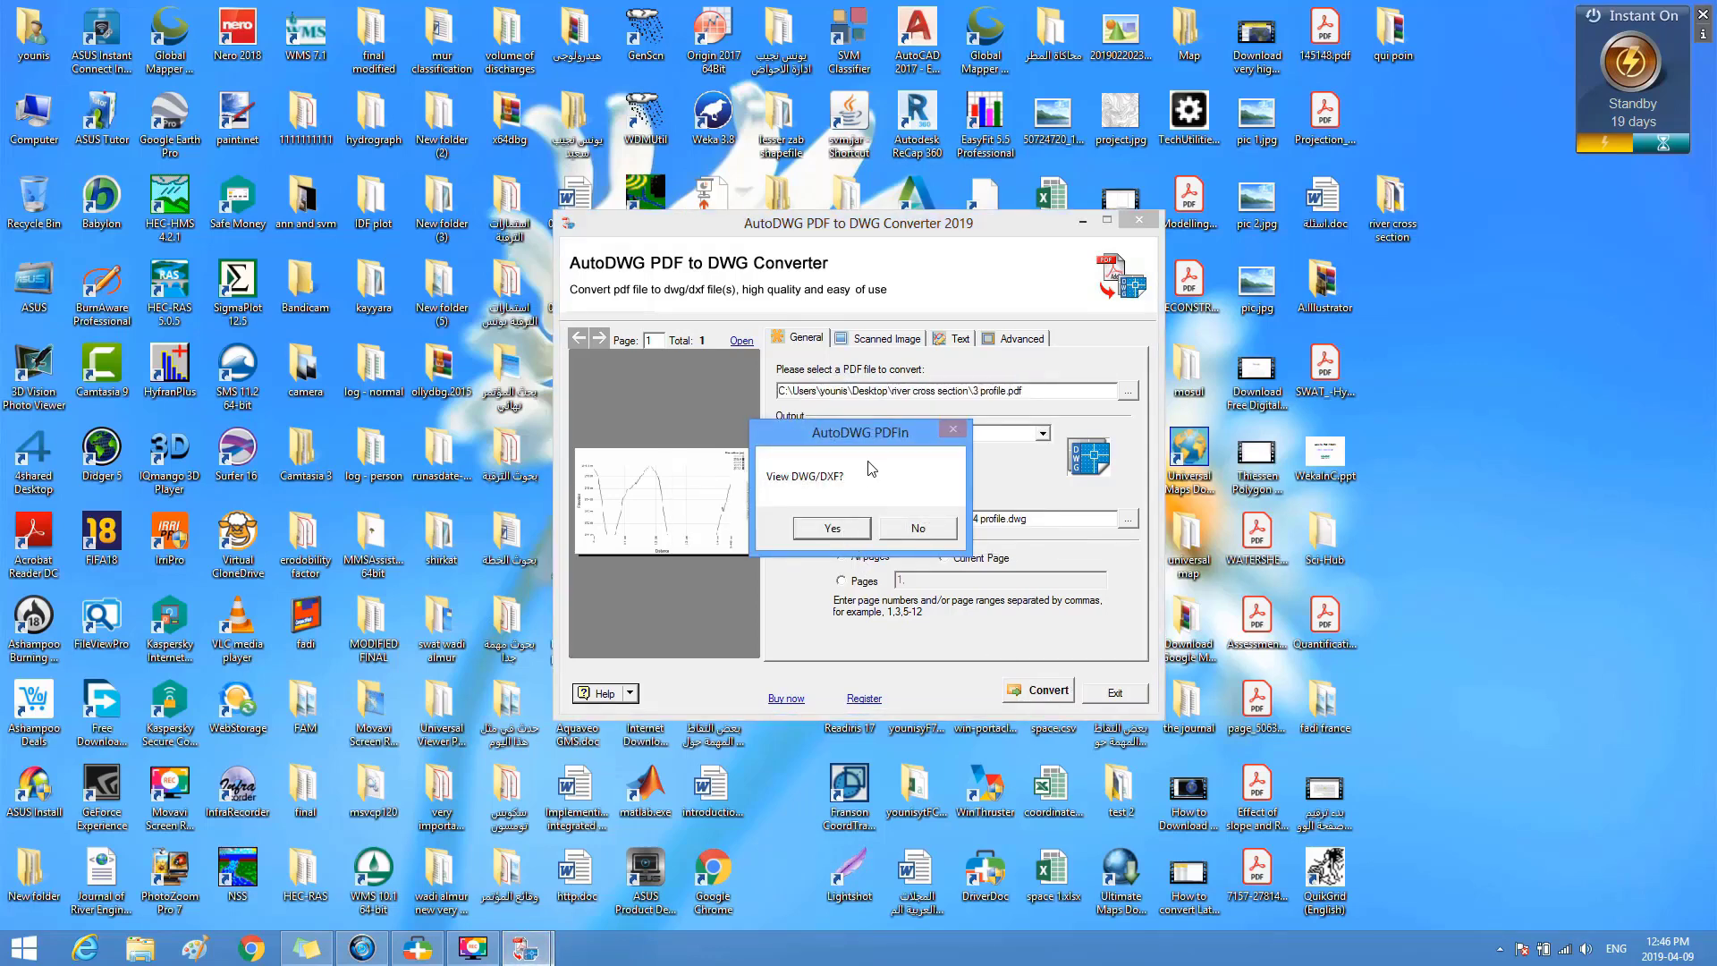
pyautogui.click(830, 528)
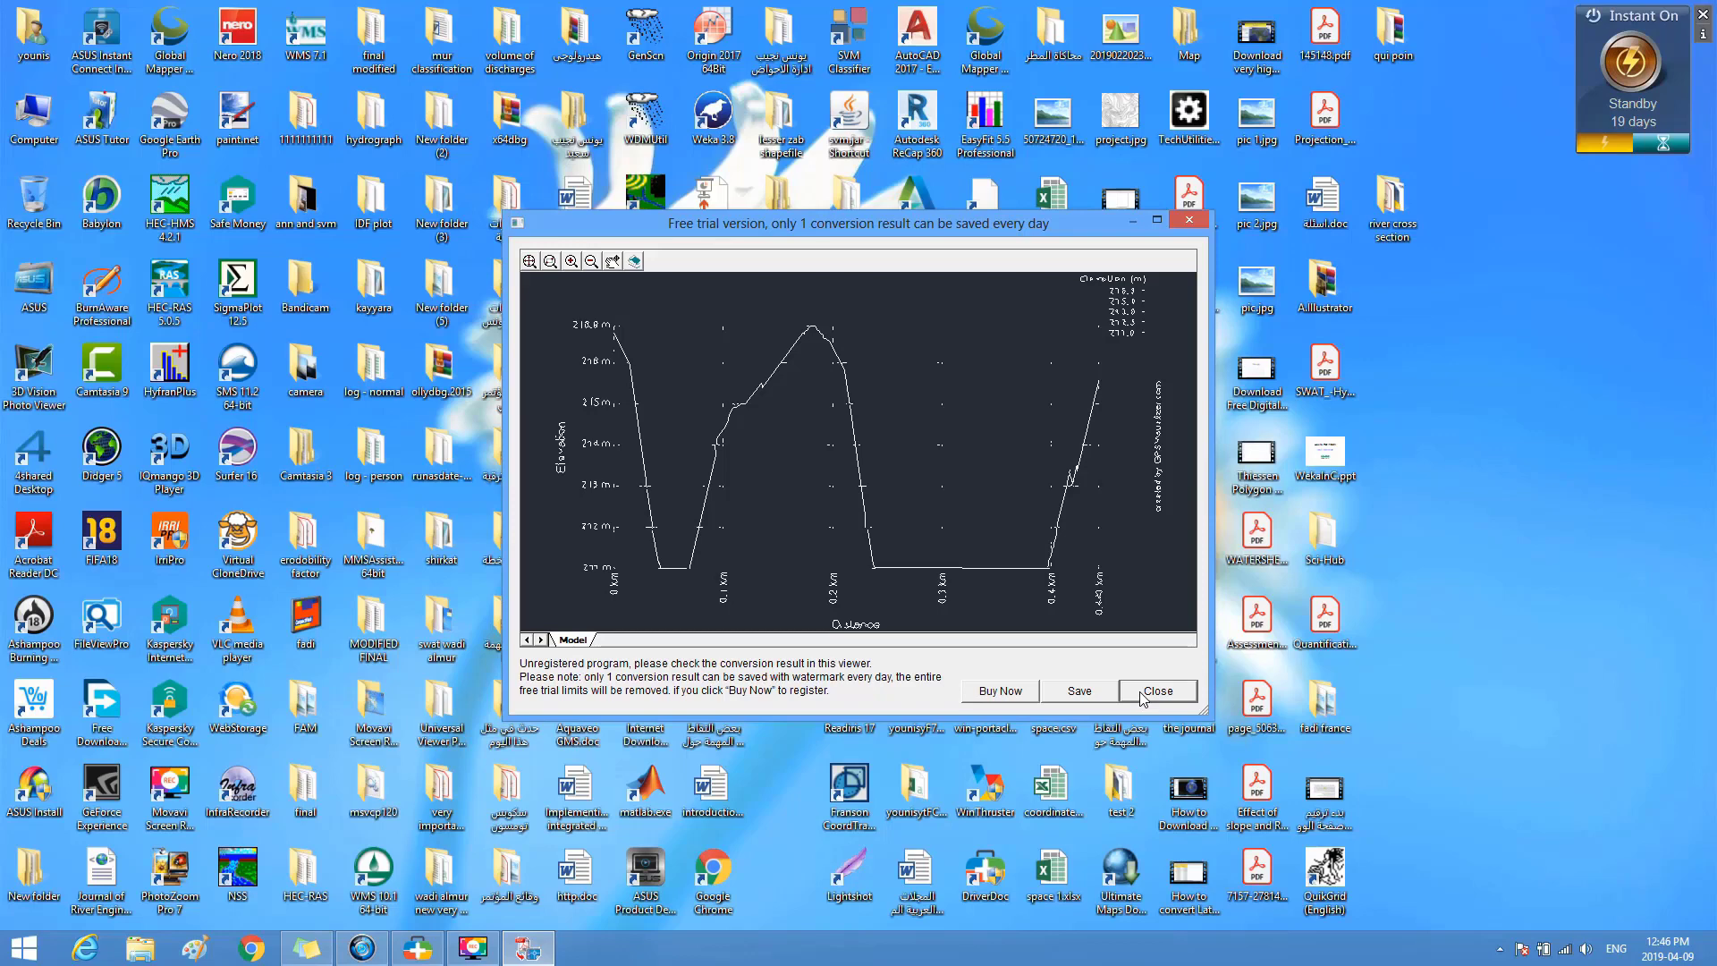
pyautogui.click(1141, 693)
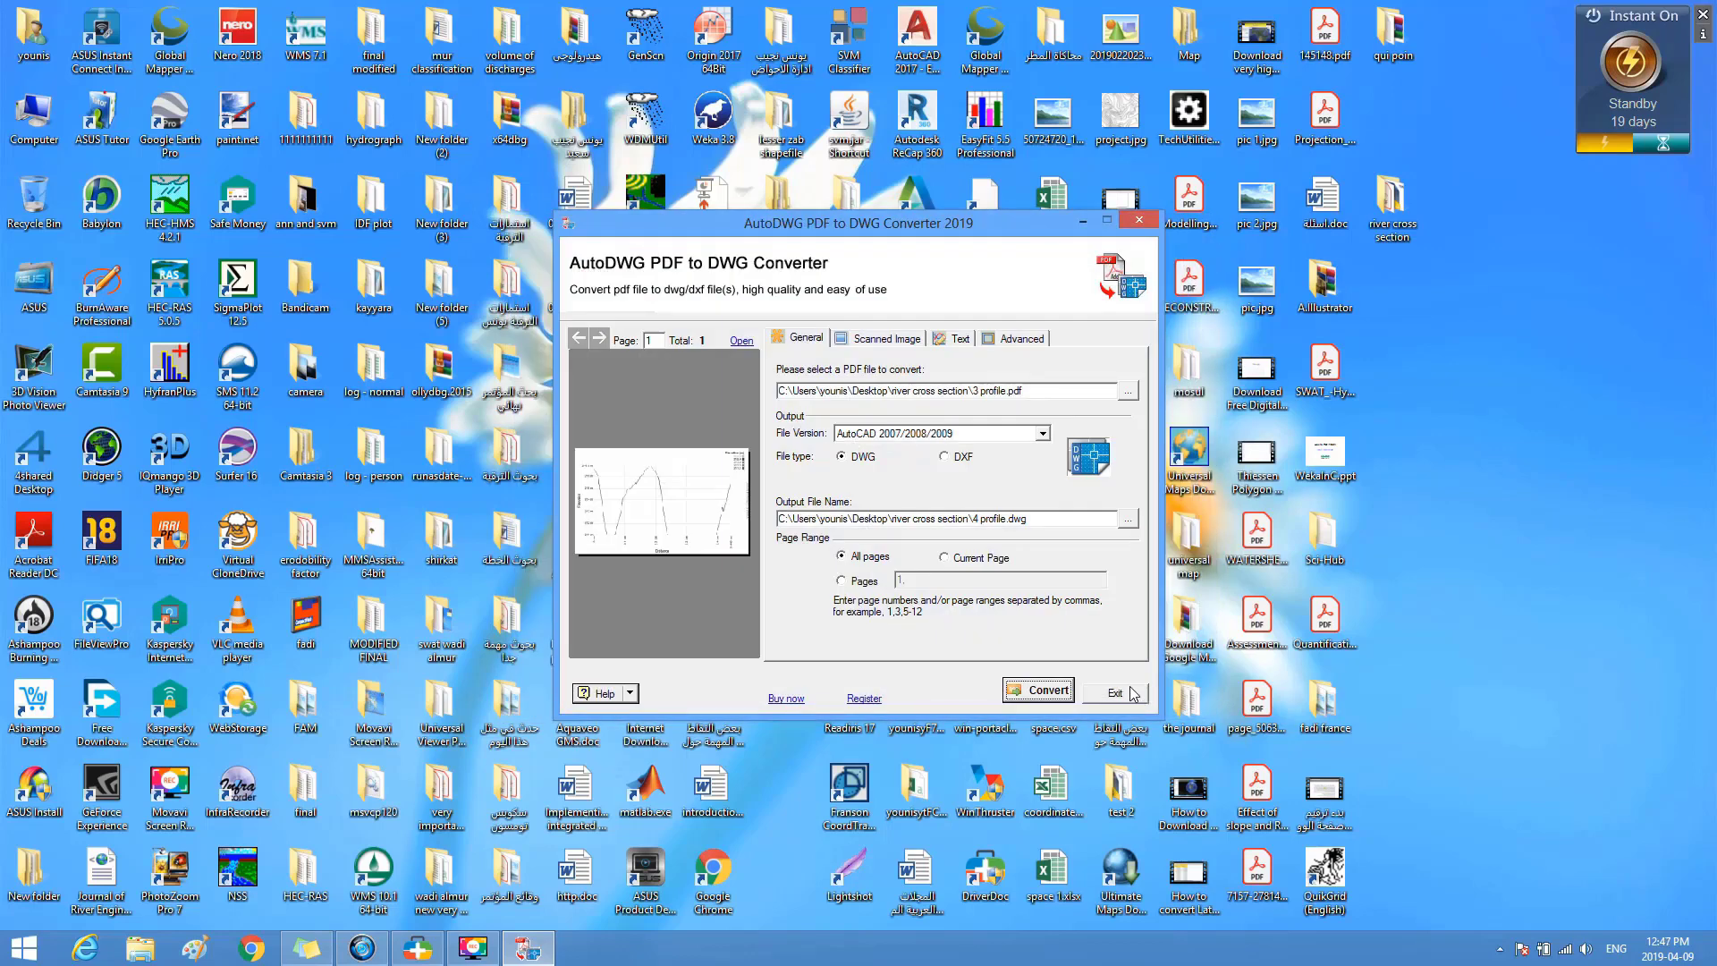
# - Exit the converter and confirm 4 profile.dwg appears in the river cross section folder
pyautogui.click(1133, 694)
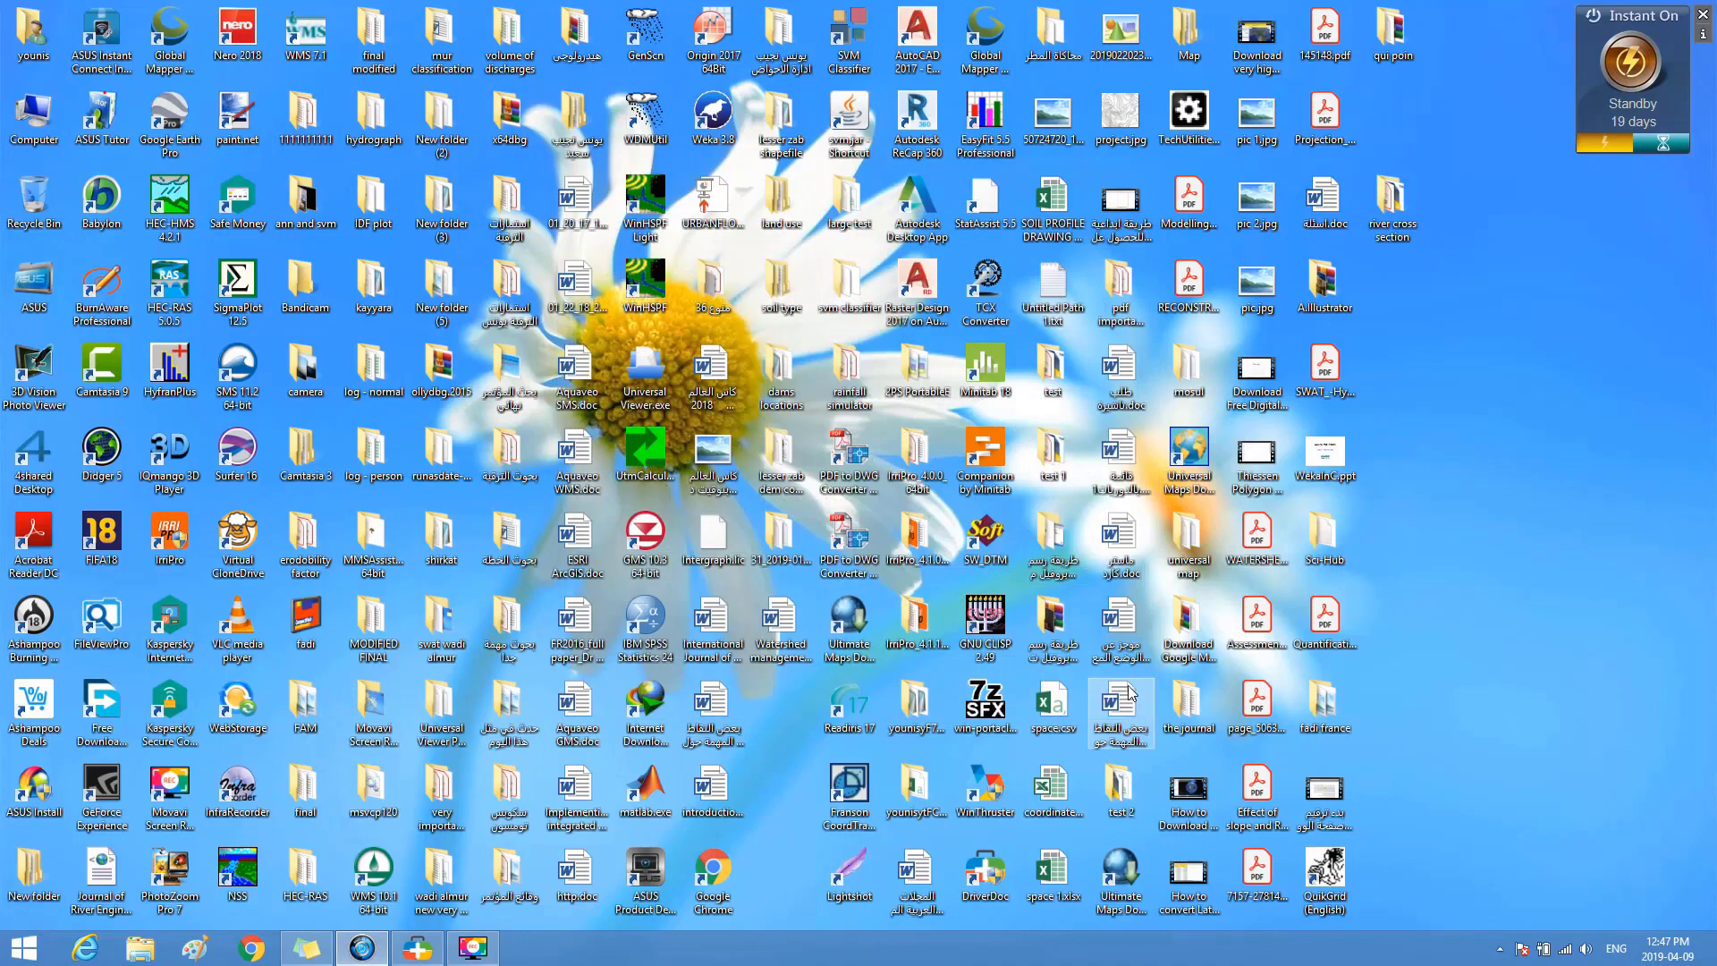
pyautogui.doubleClick(1406, 209)
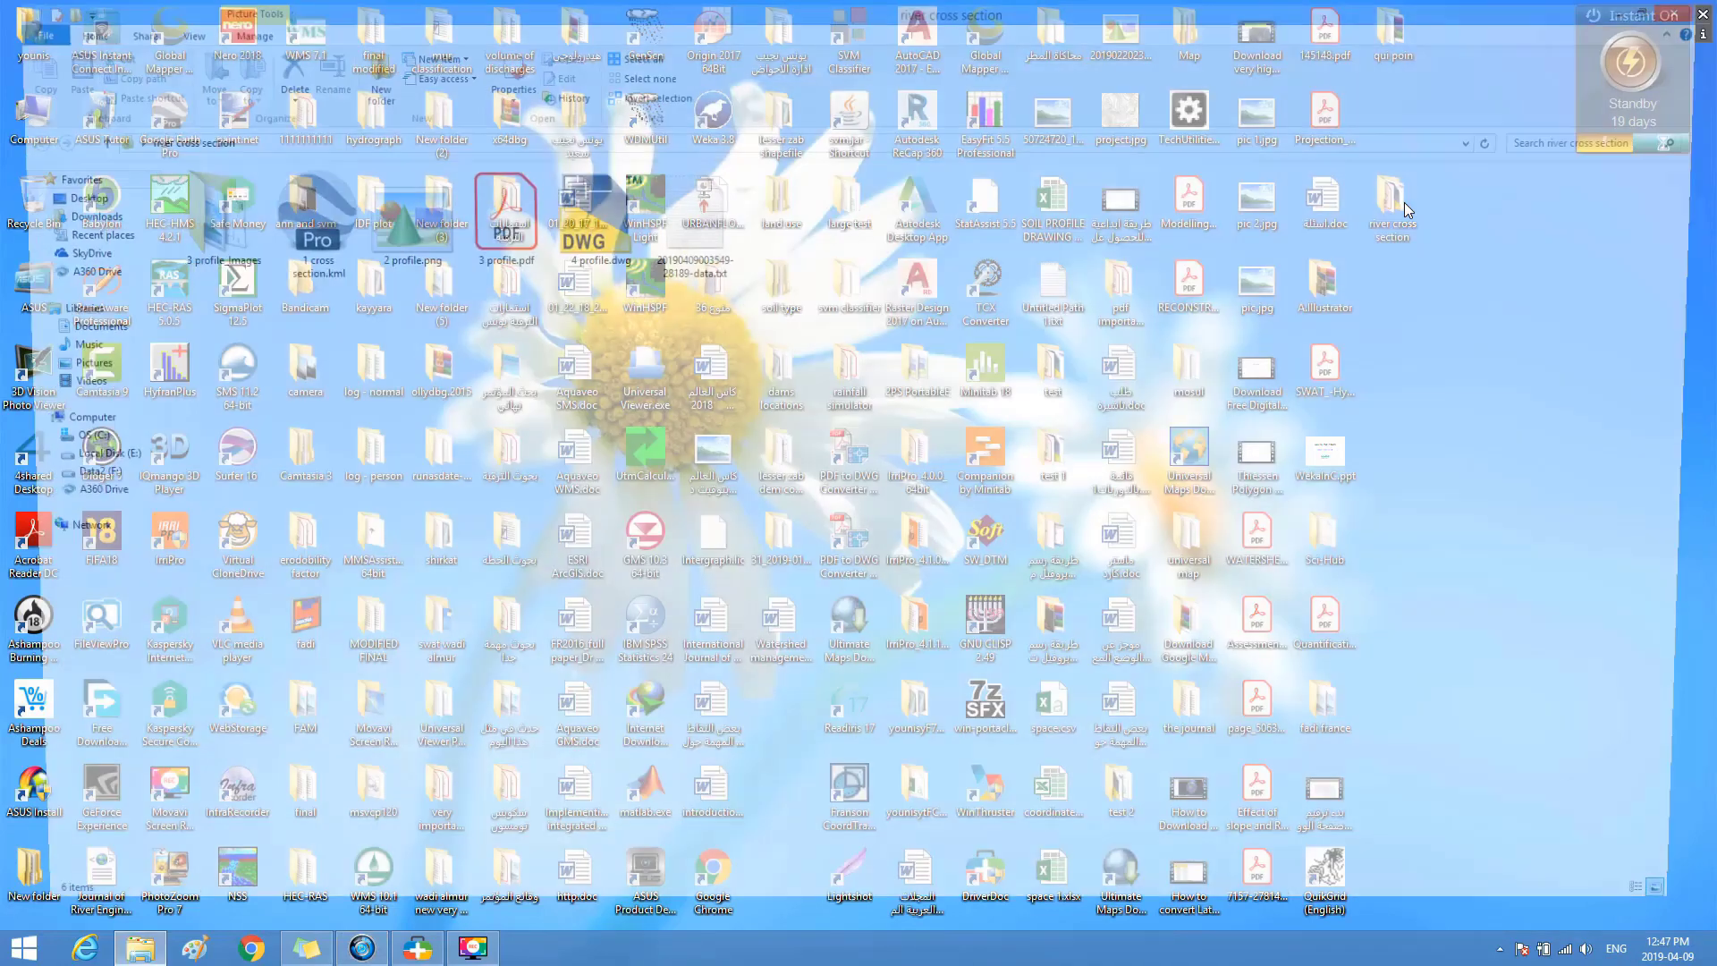
pyautogui.click(595, 247)
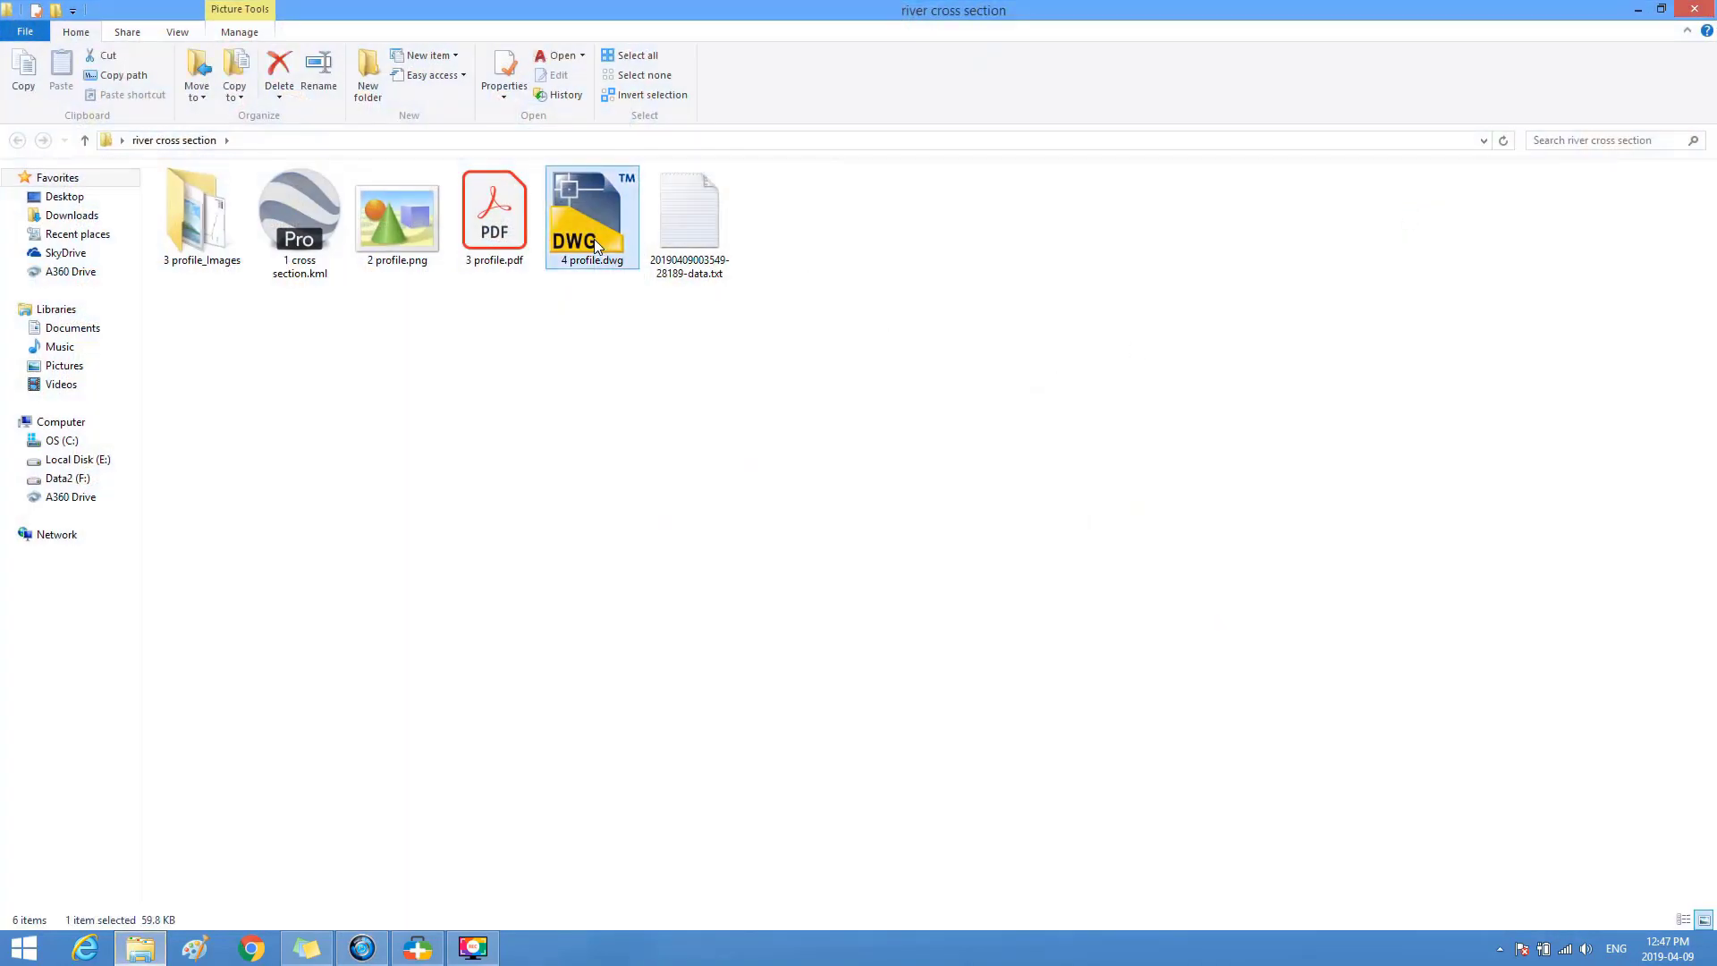